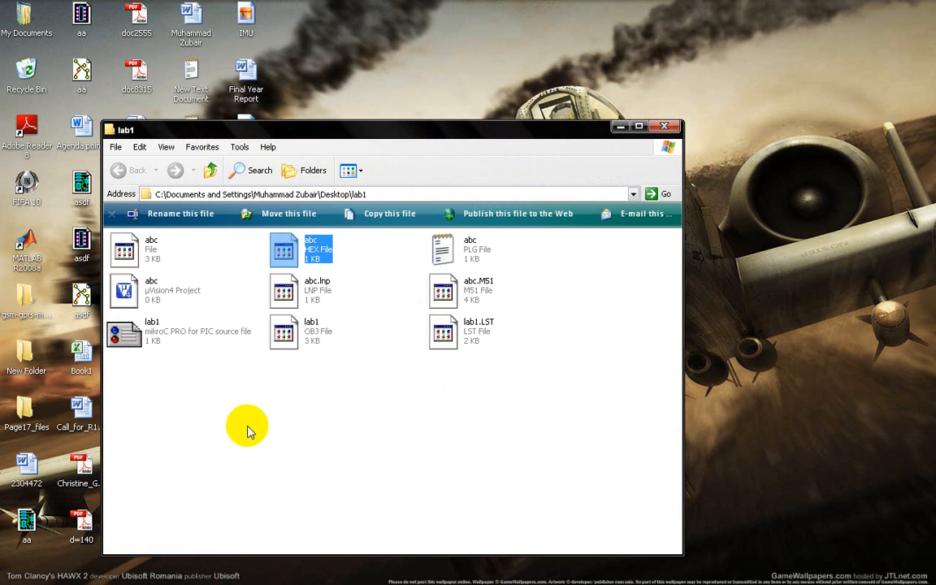
Close the lab1 folder window and add the AT89C51 microcontroller to the ISIS device list using the keyword 89c51.
click(665, 128)
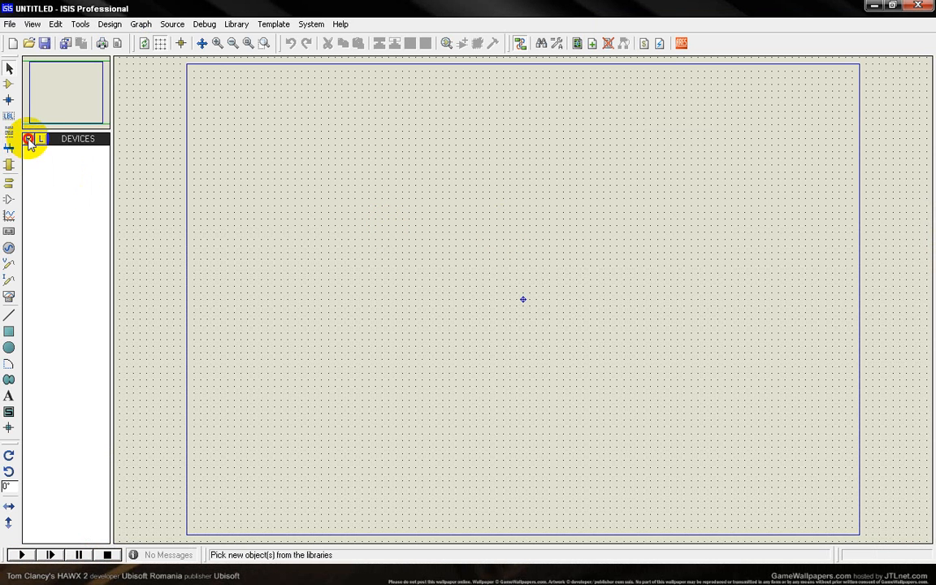
click(27, 139)
text(89c51)
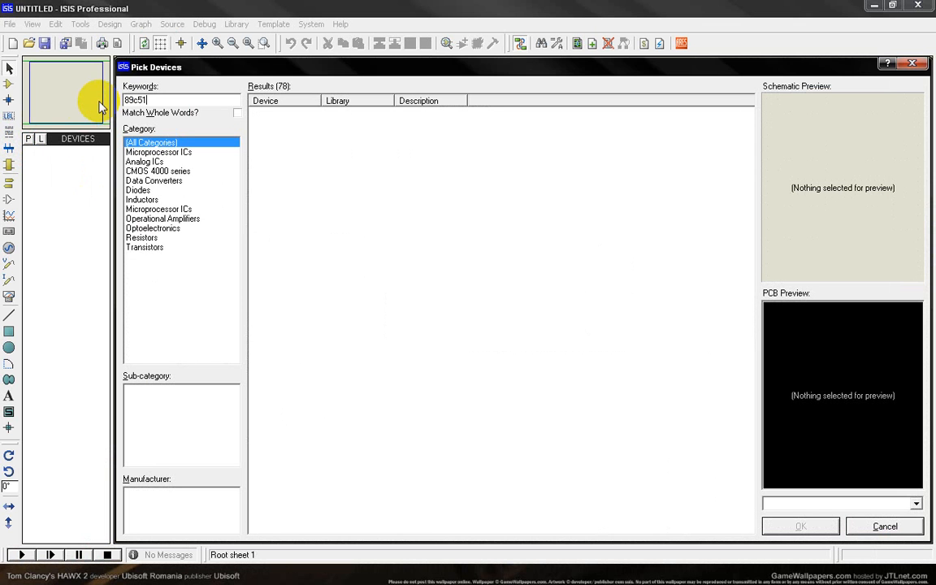
click(297, 114)
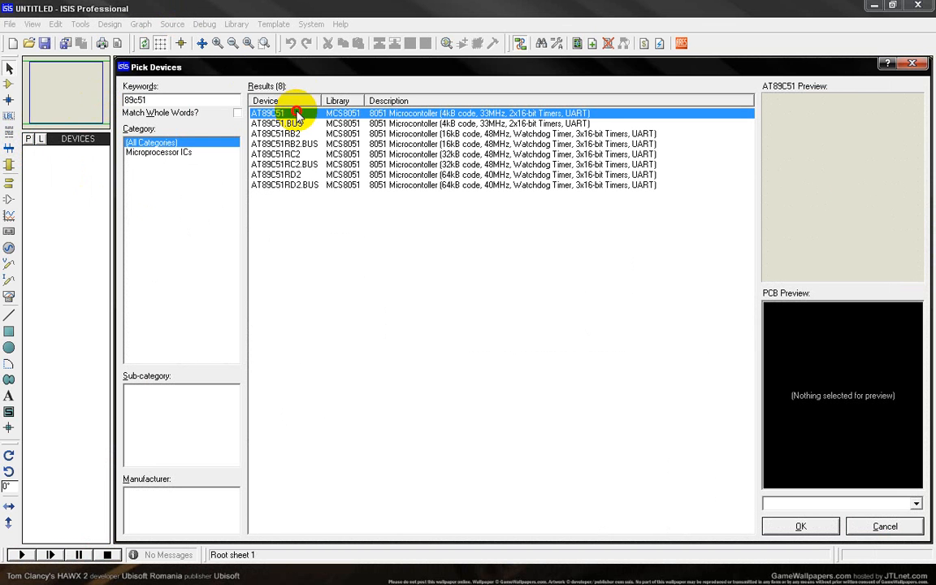
double_click(296, 114)
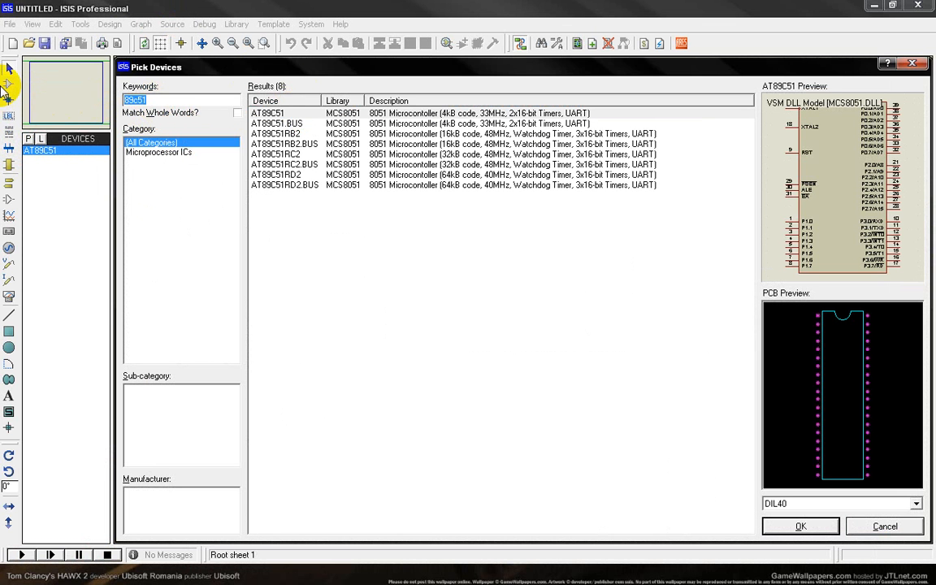
Add the quartz CRYSTAL and the animated CAPACITOR model to the device list.
text(crystal)
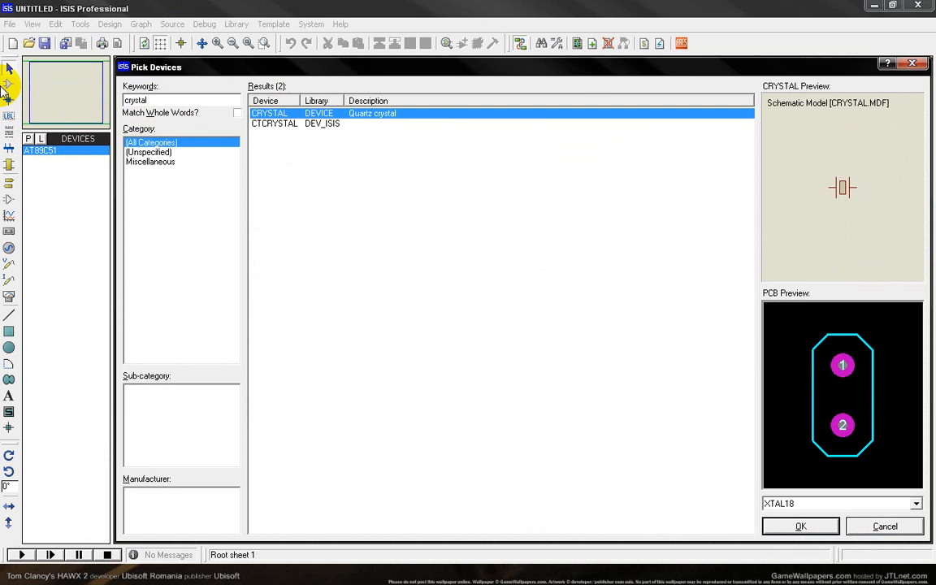
double_click(280, 114)
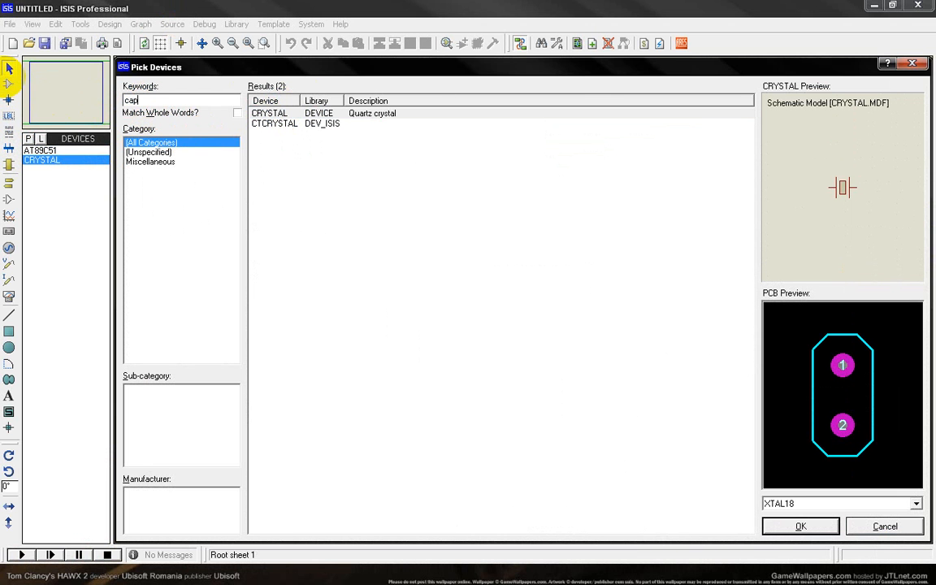
text(capacitro)
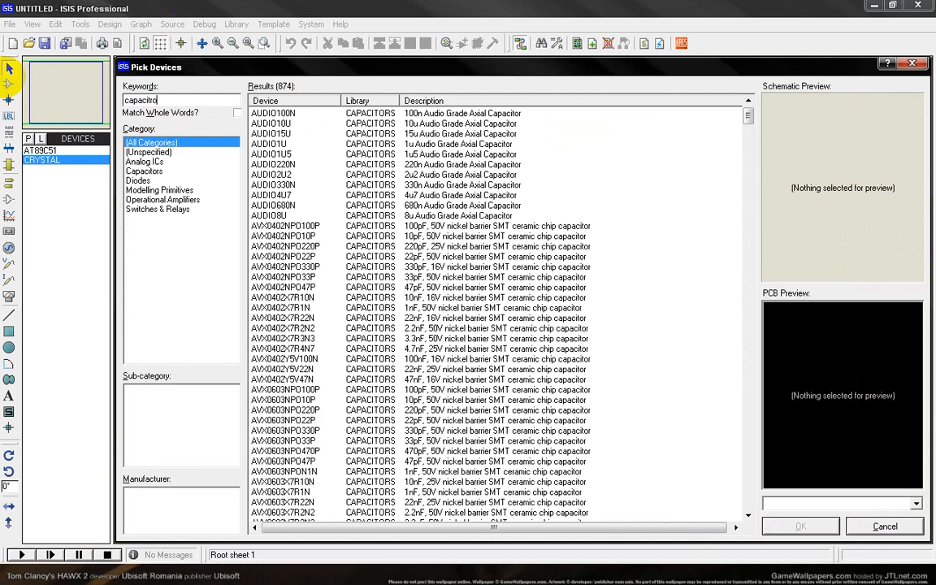
text(or)
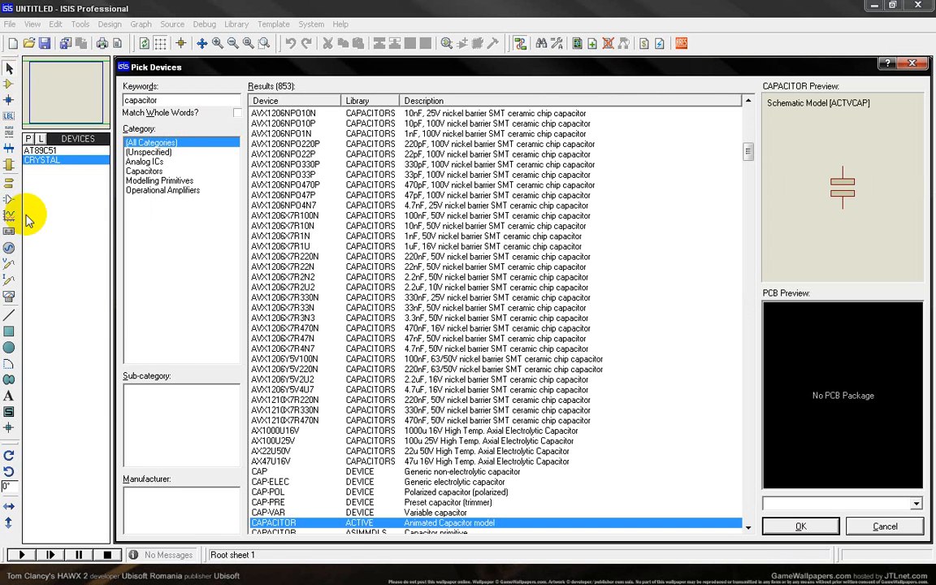
Add the RESISTOR analogue primitive and a BATTERY to the device list.
double_click(159, 99)
key(BackSpace)
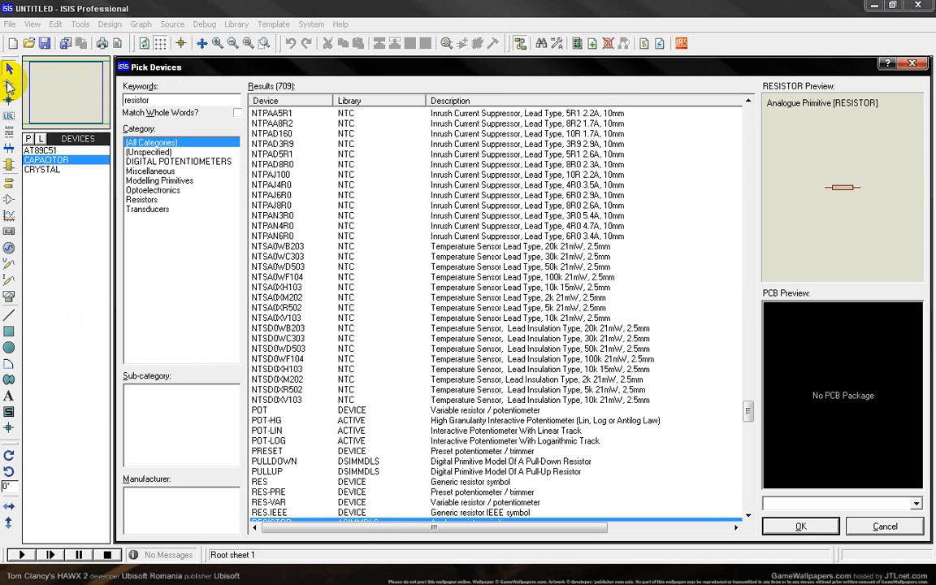
double_click(472, 521)
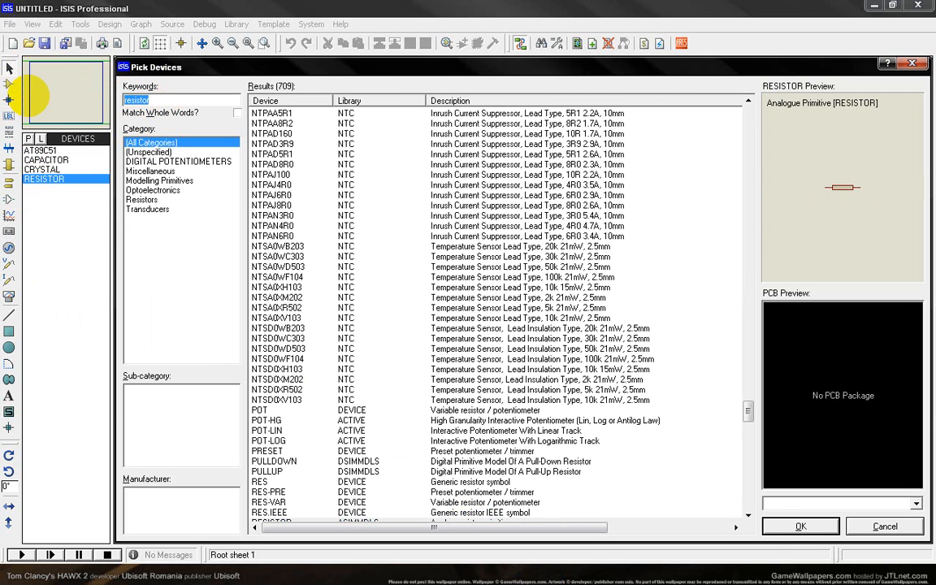
text(battery)
key(Return)
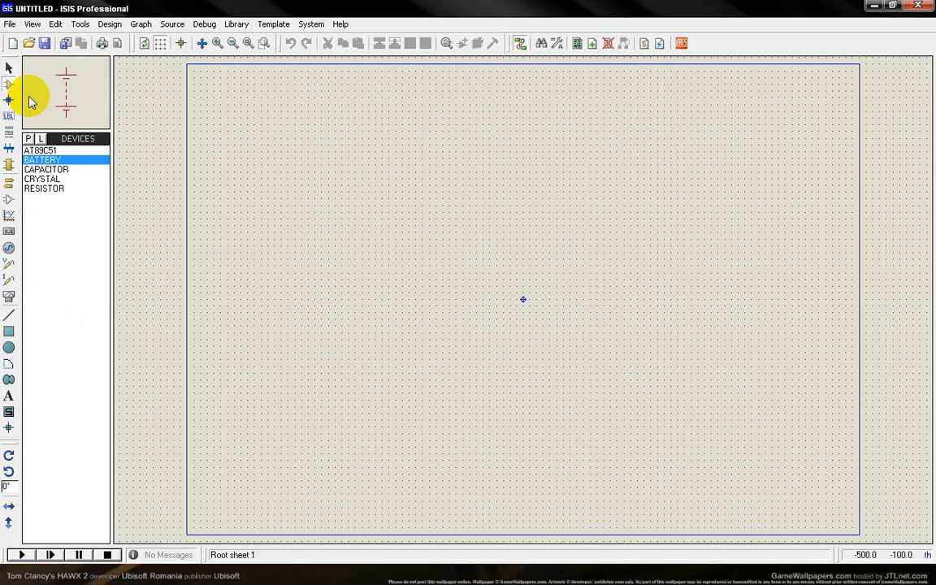
Add the SPST push BUTTON to the device list and finish picking devices.
click(27, 139)
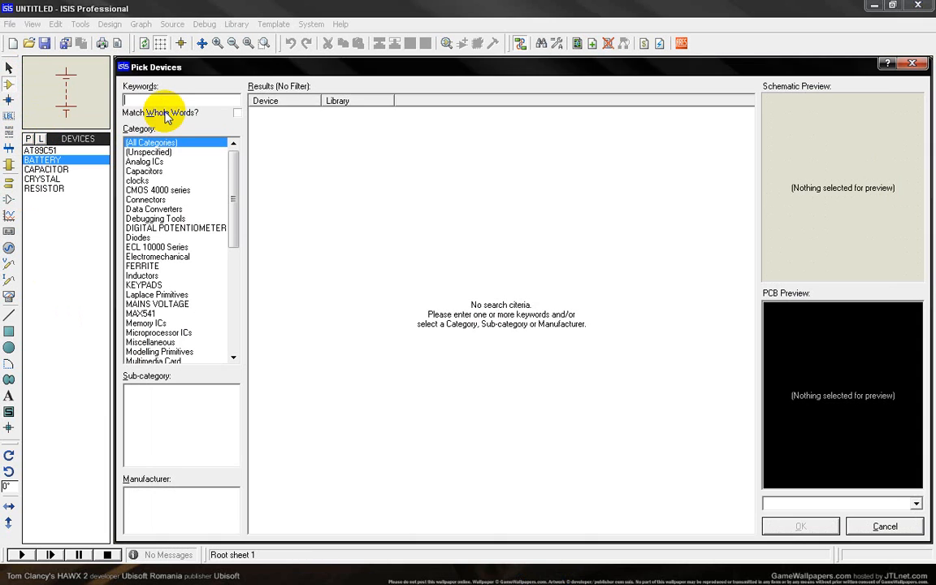
text(butt)
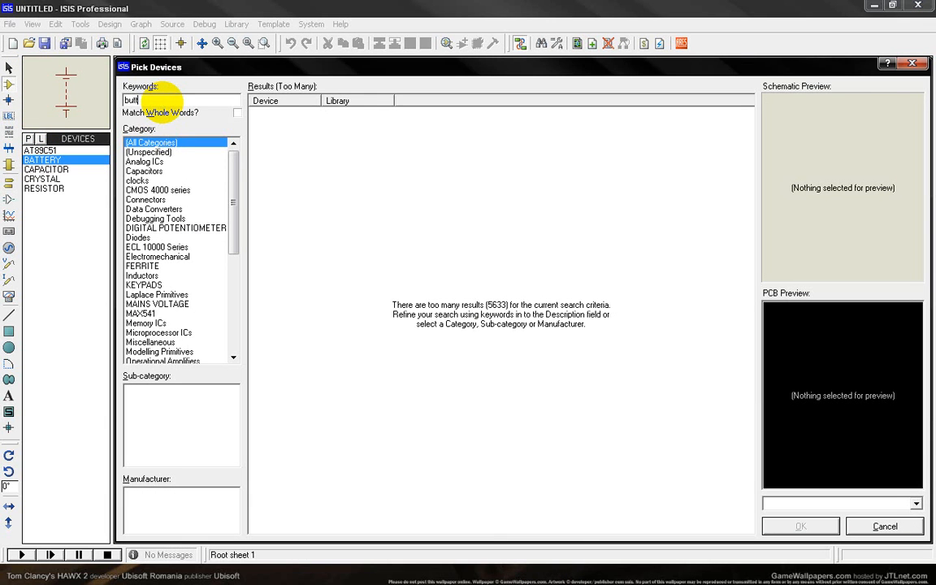
text(on)
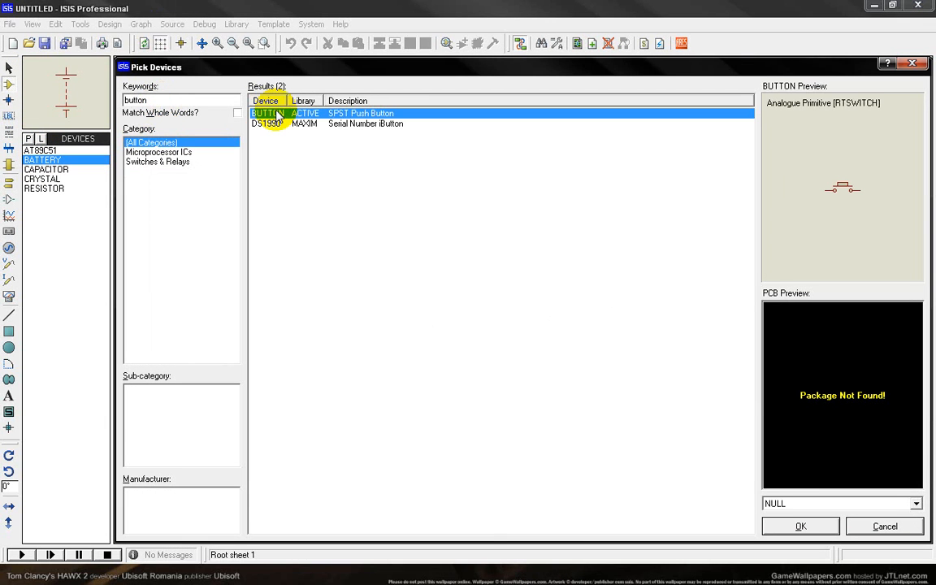
double_click(276, 115)
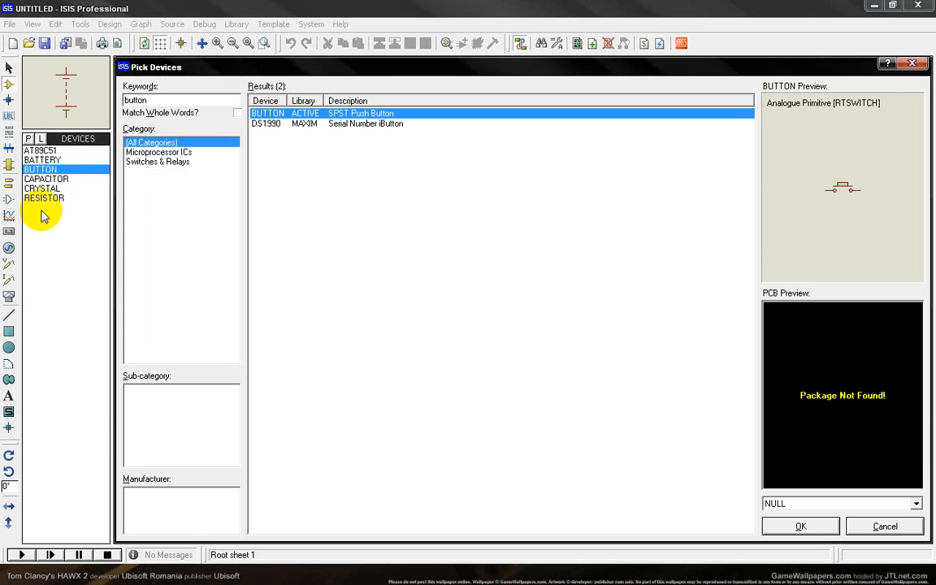
click(911, 65)
Place the AT89C51 microcontroller near the centre of the schematic sheet.
click(41, 150)
click(440, 244)
click(446, 240)
scroll(476, 318, up, 1)
scroll(451, 262, up, 1)
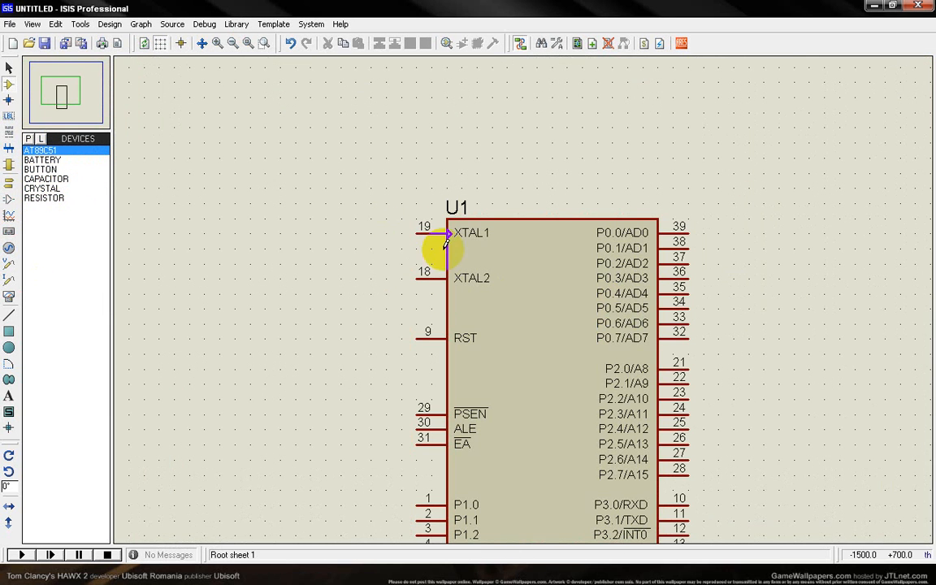
Place a crystal beside the XTAL pins and two capacitors beyond it, one above the other.
click(41, 188)
click(376, 247)
click(355, 265)
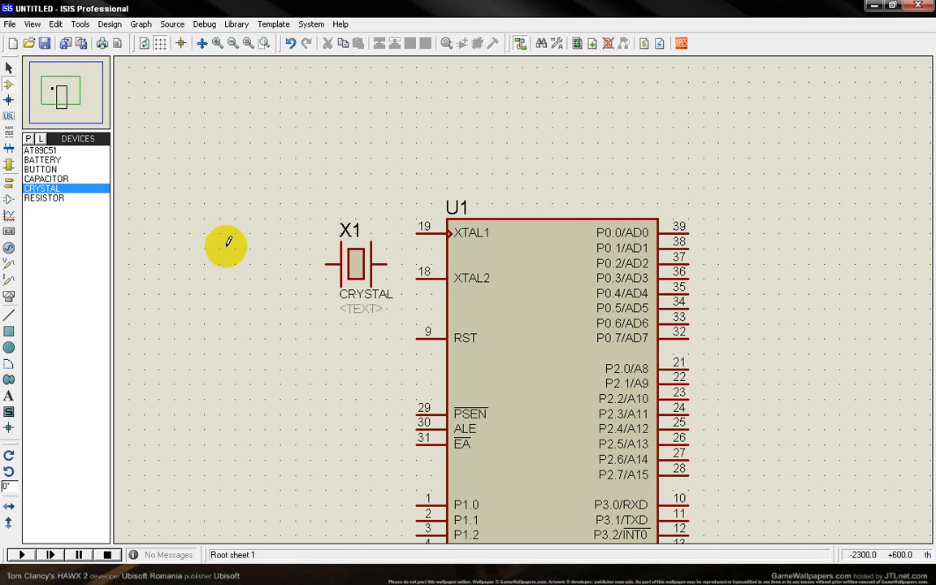
click(42, 178)
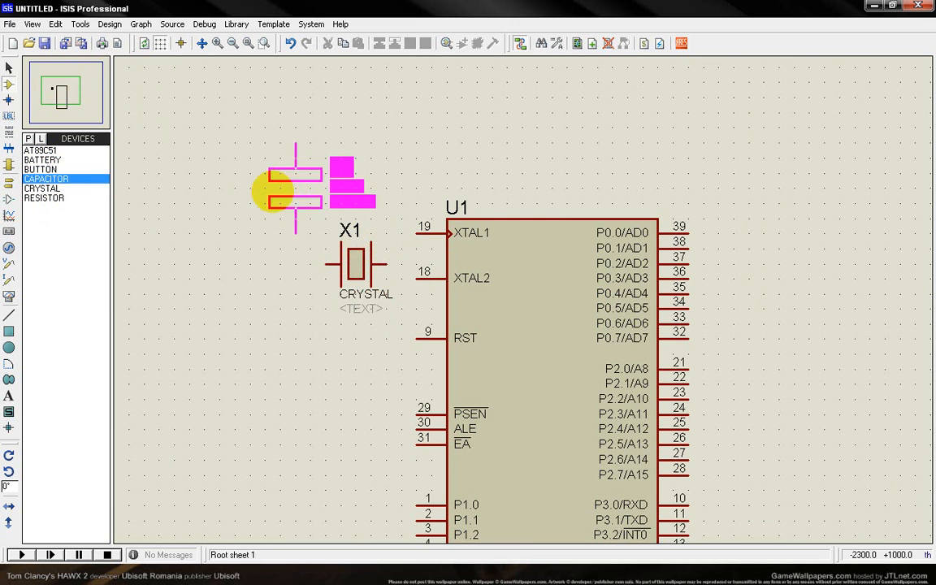
click(265, 191)
click(250, 317)
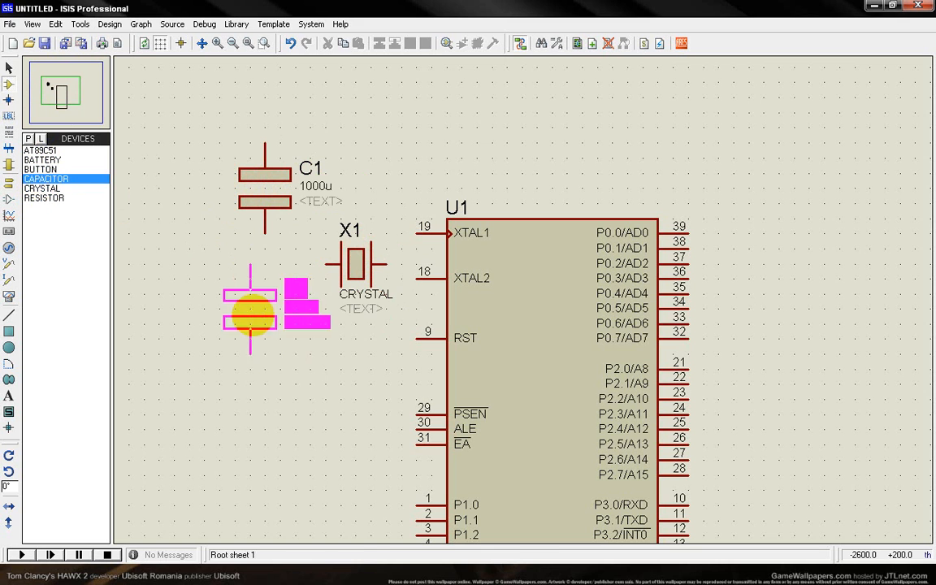
click(253, 317)
Rotate capacitors C1 and C2 by 90 degrees and move them closer to the crystal, aligned one above the other.
right_click(253, 299)
click(302, 65)
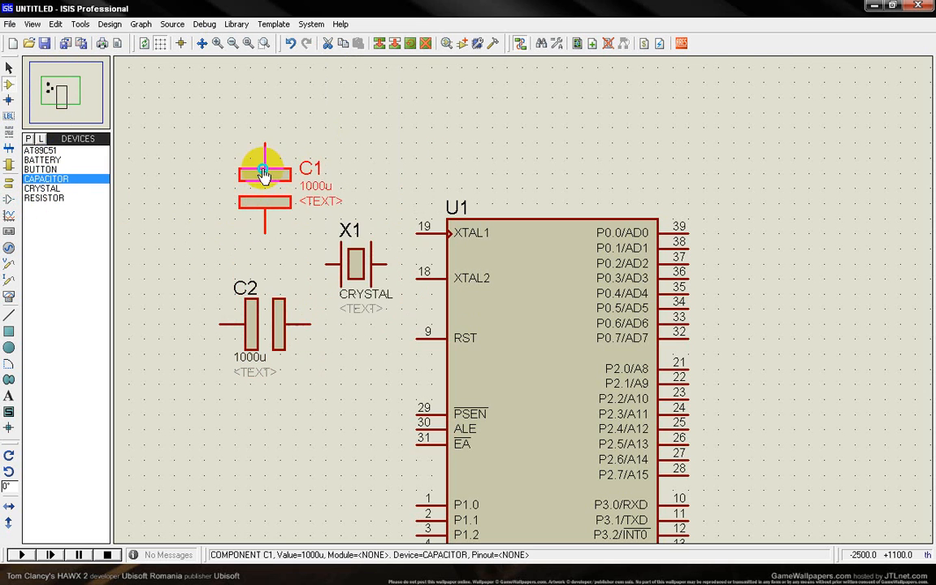
right_click(268, 177)
click(303, 226)
drag(267, 209, 294, 188)
drag(278, 324, 313, 324)
Rotate crystal X1 by 90 degrees and move it in line with the inner ends of the two capacitors.
right_click(357, 260)
click(383, 333)
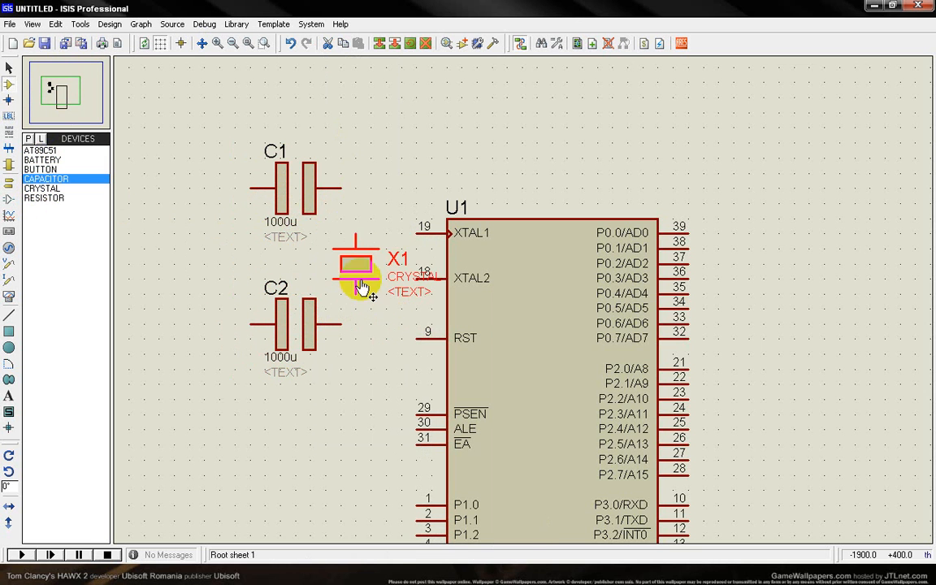
drag(355, 260, 341, 263)
Wire C1 to the XTAL1 pin and C2 to the XTAL2 pin, shifting the crystal slightly upward between them.
click(342, 188)
click(416, 233)
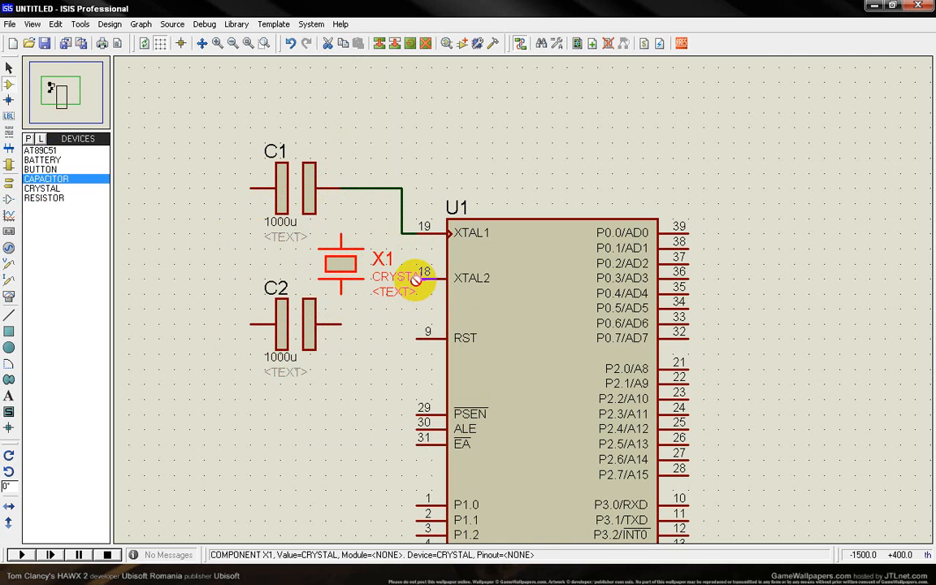
double_click(356, 281)
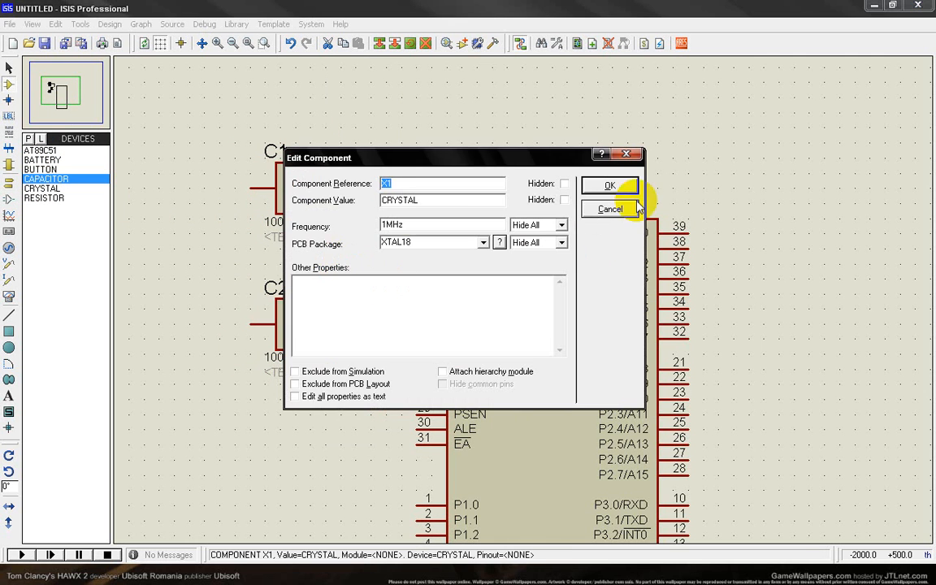
click(606, 184)
drag(345, 253, 346, 236)
click(367, 326)
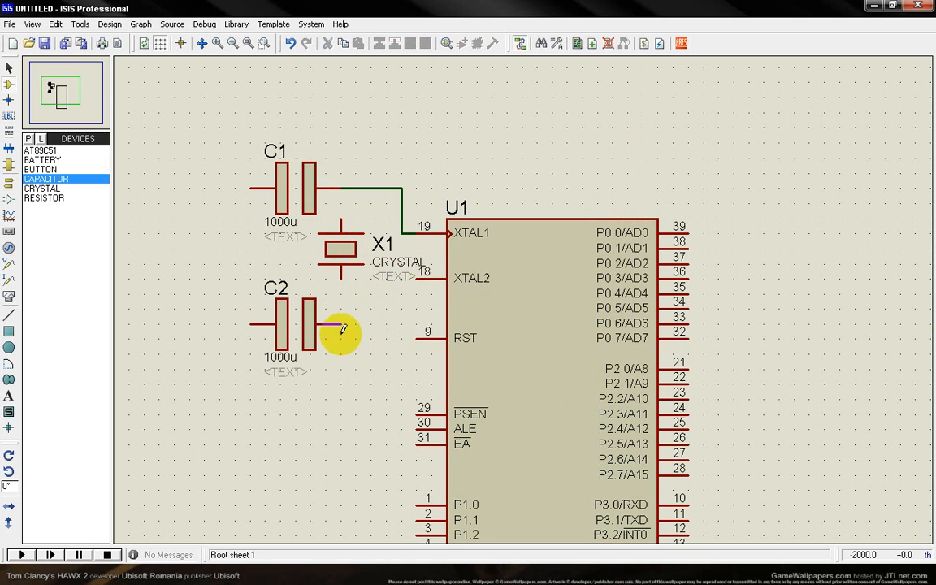
click(407, 280)
Wire the crystal's two ends to the C1 and C2 wires, and join the capacitors' outer ends together.
click(342, 219)
click(355, 188)
click(340, 276)
click(355, 324)
click(251, 189)
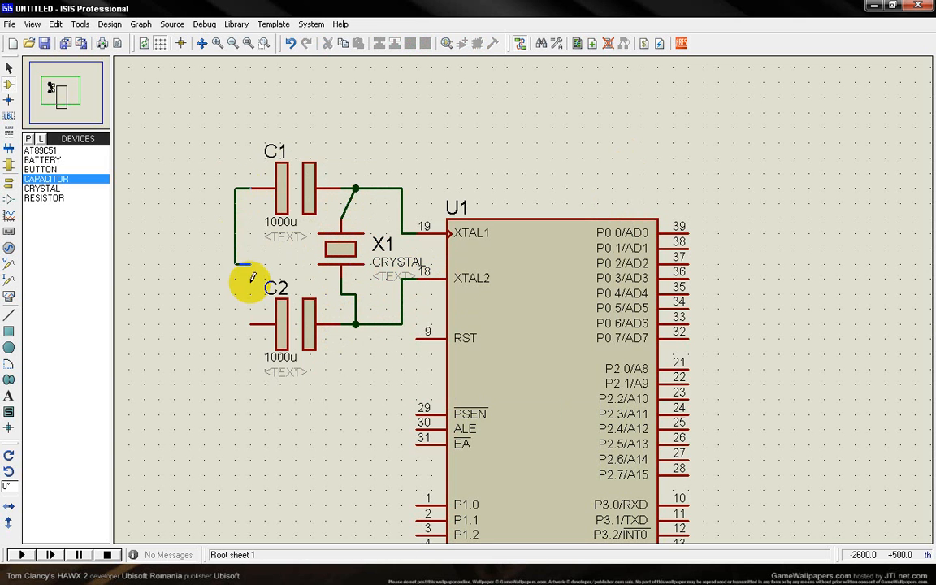
click(251, 325)
Place a GROUND terminal beside the capacitors and wire it to their common connection.
click(8, 182)
click(41, 198)
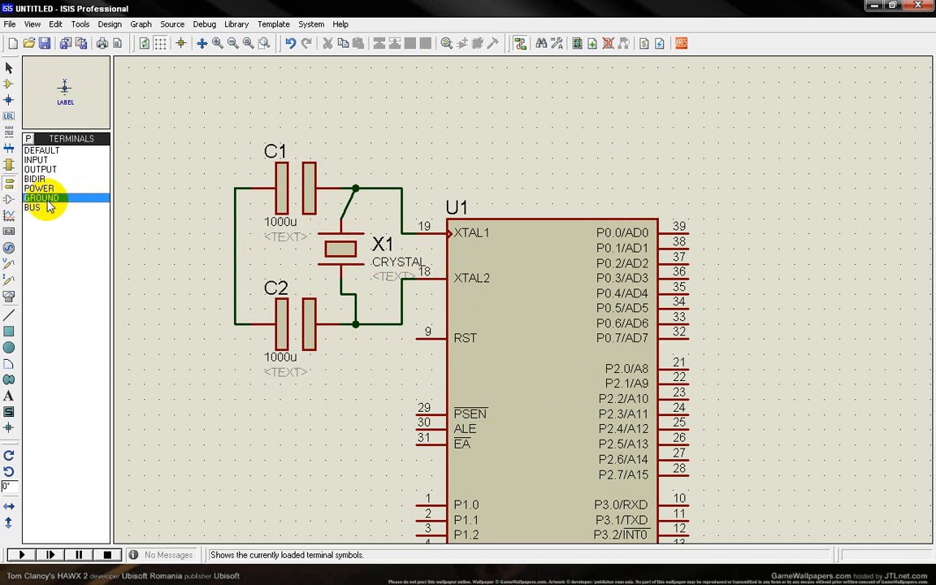
click(190, 270)
click(190, 254)
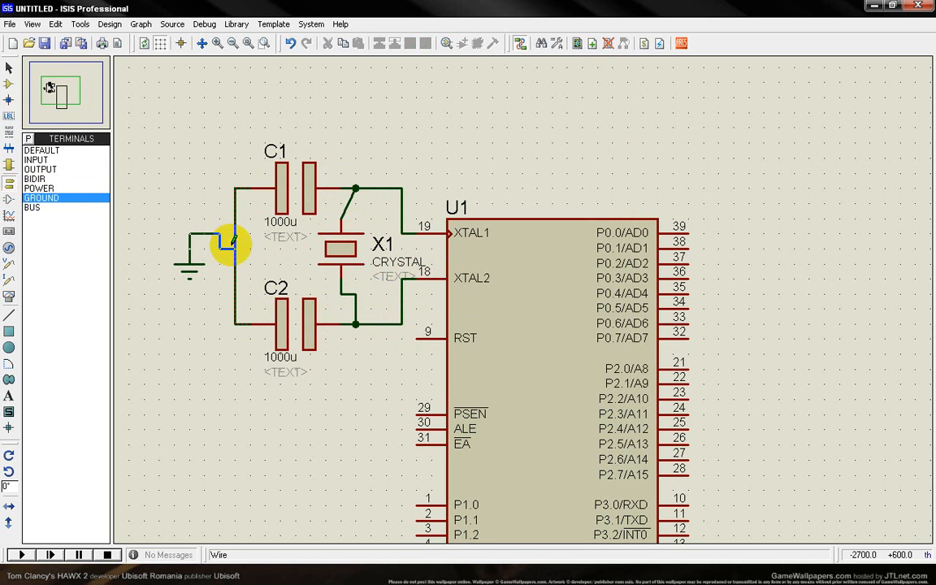
click(235, 249)
Set the capacitance of C1 to 30p.
click(8, 84)
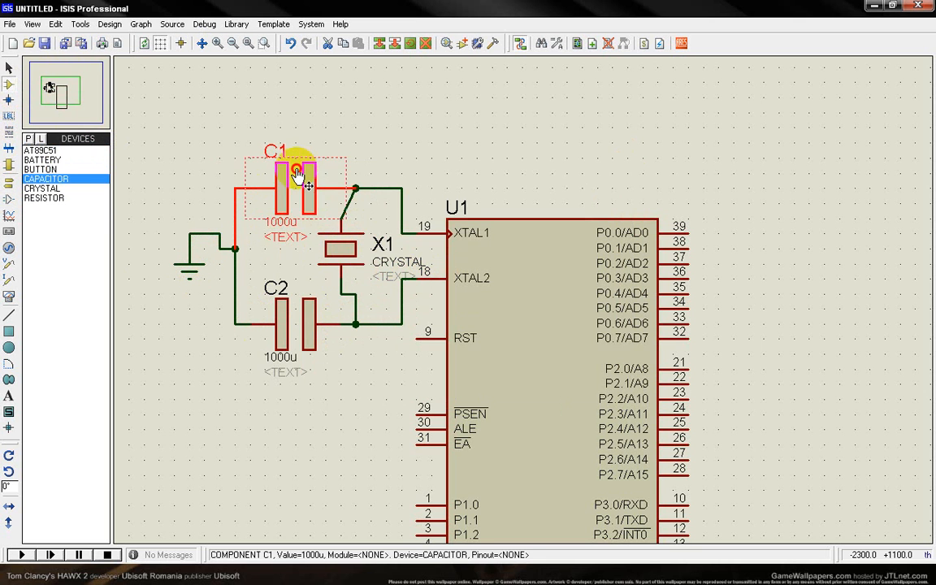
double_click(303, 172)
double_click(410, 199)
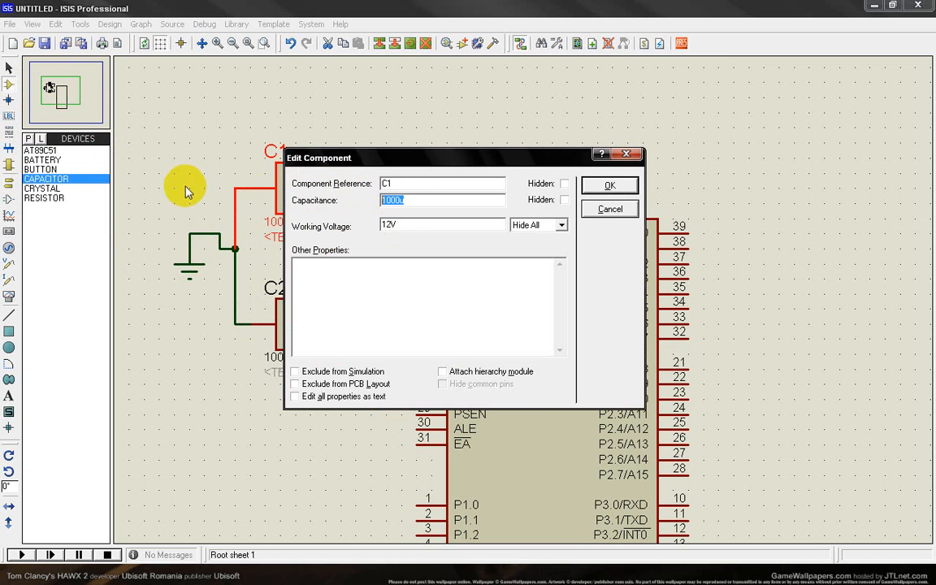
text(30p)
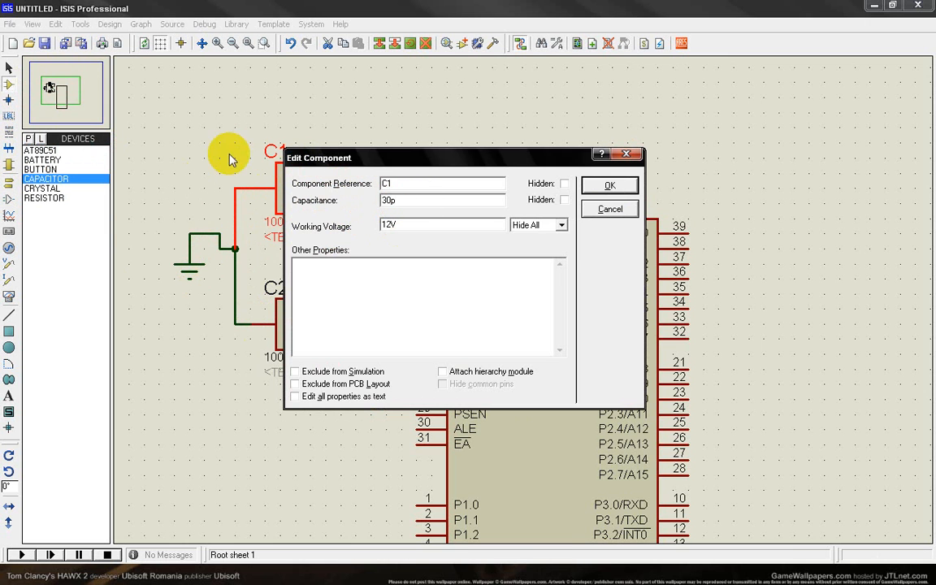
click(587, 185)
Set the capacitance of C2 to 30p.
double_click(314, 285)
double_click(388, 200)
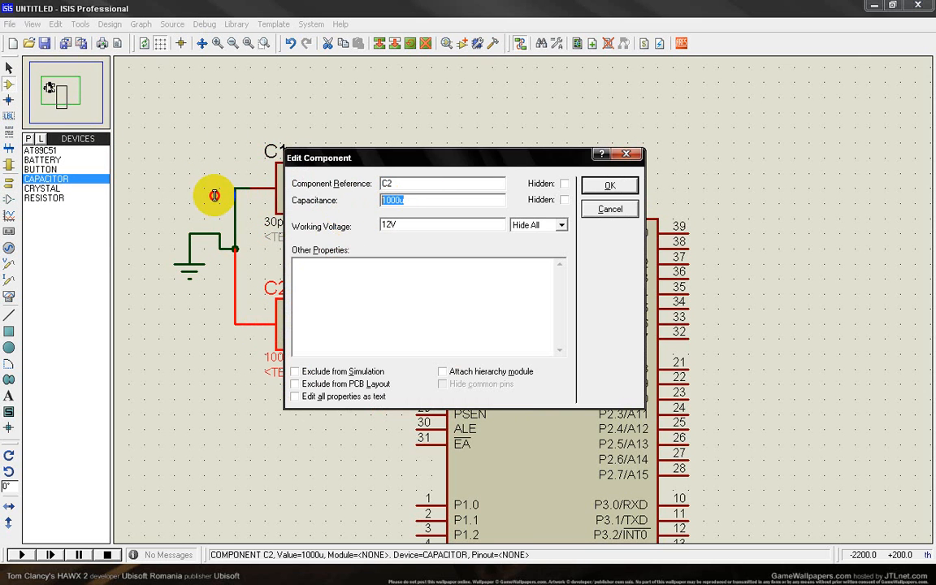
text(30p)
click(612, 185)
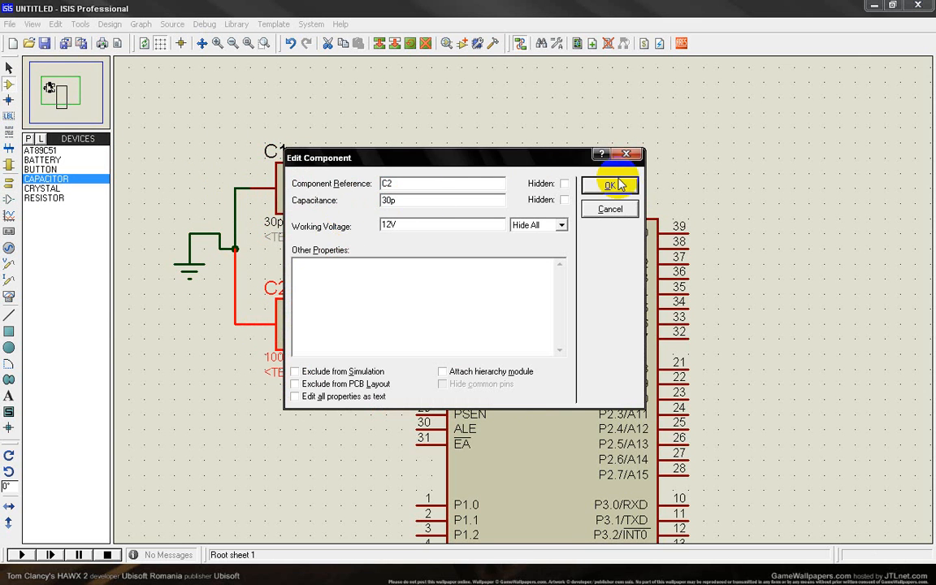
Set the frequency of crystal X1 to 12MHz.
double_click(331, 264)
click(387, 225)
text(2MHz)
click(619, 186)
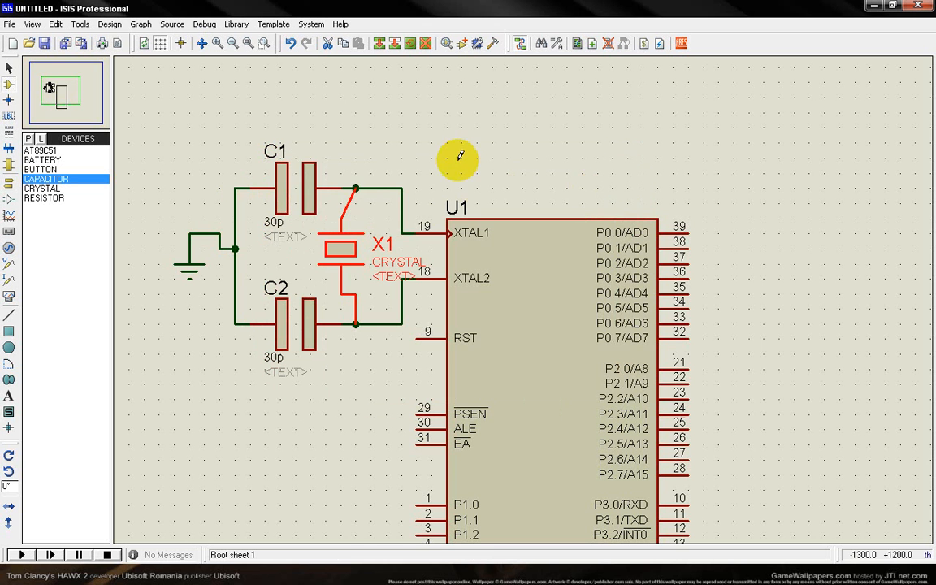
scroll(363, 392, down, 1)
scroll(446, 412, up, 1)
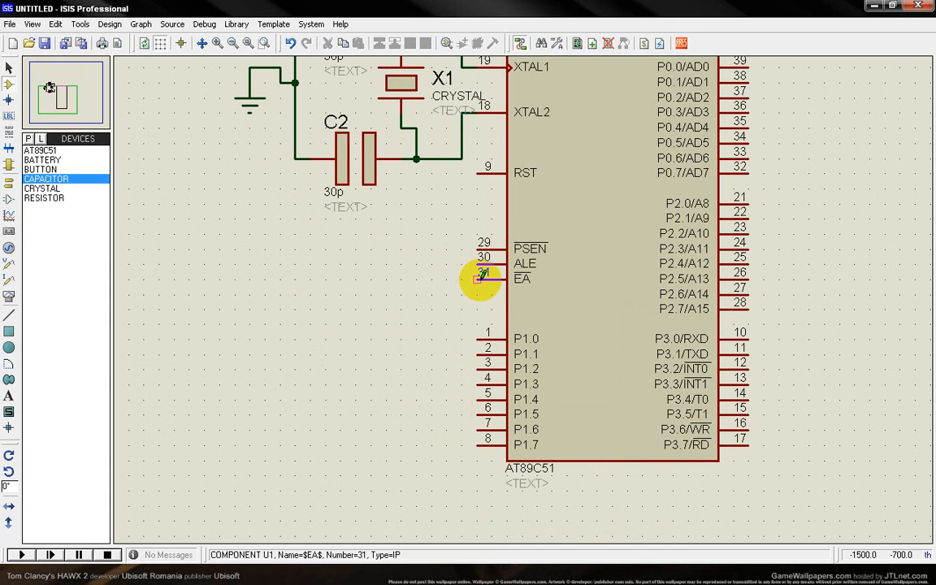
scroll(510, 296, down, 1)
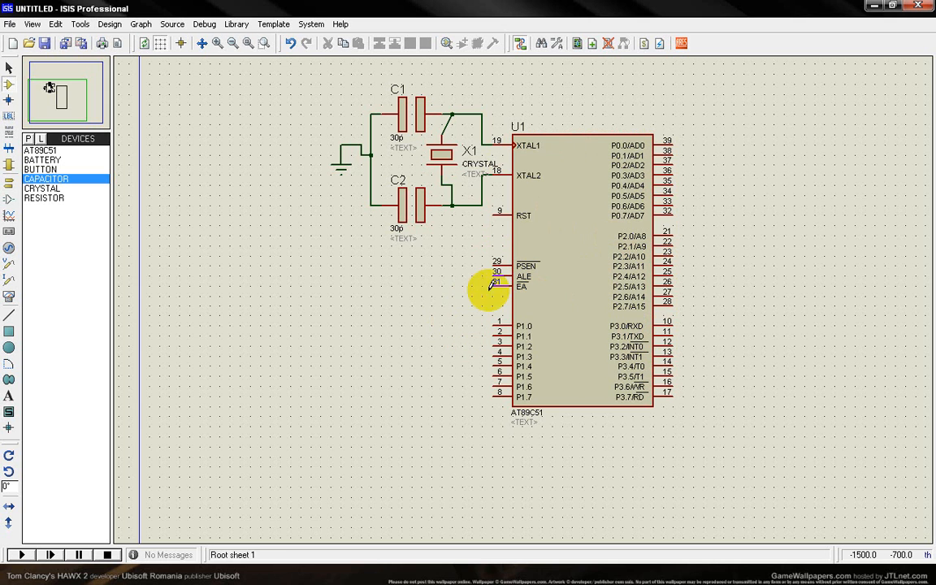
Place a BATTERY beside the AT89C51's EA pin, rotate it clockwise, and wire its end nearest the chip to EA.
click(44, 161)
click(387, 284)
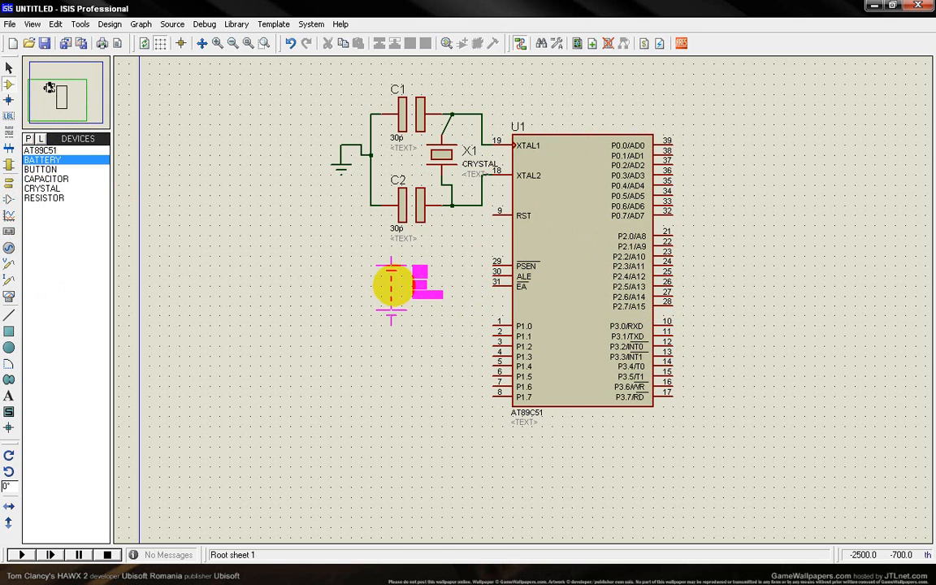
click(399, 300)
right_click(399, 300)
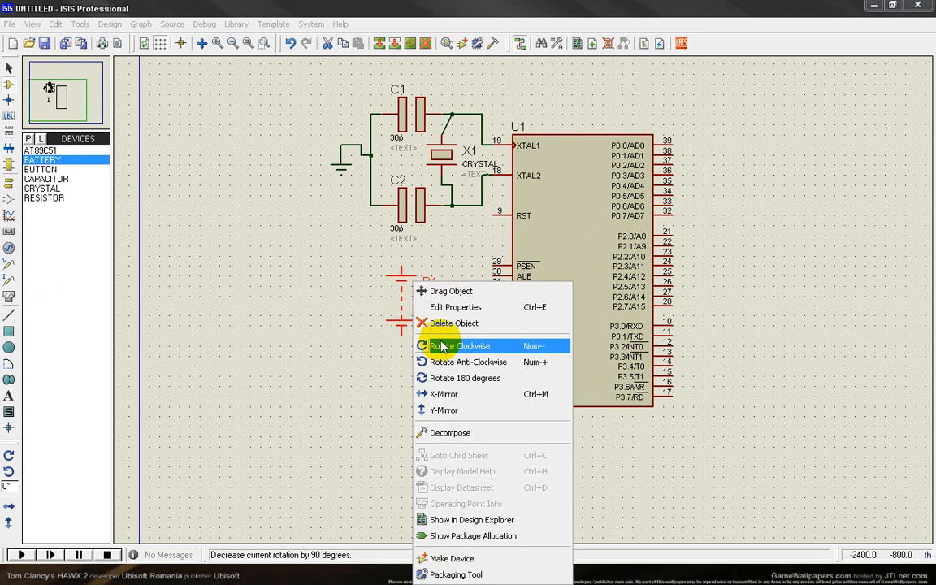
click(404, 347)
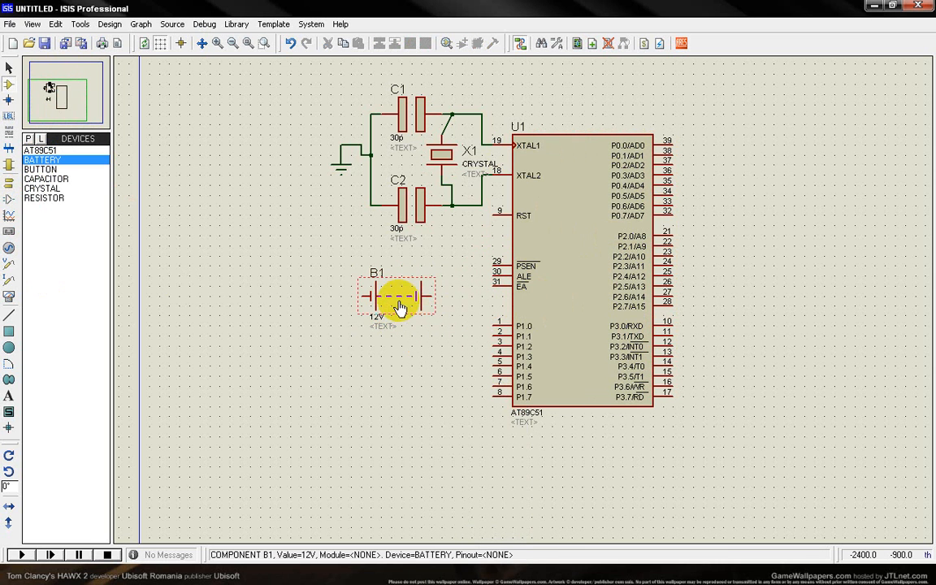
drag(394, 298, 395, 285)
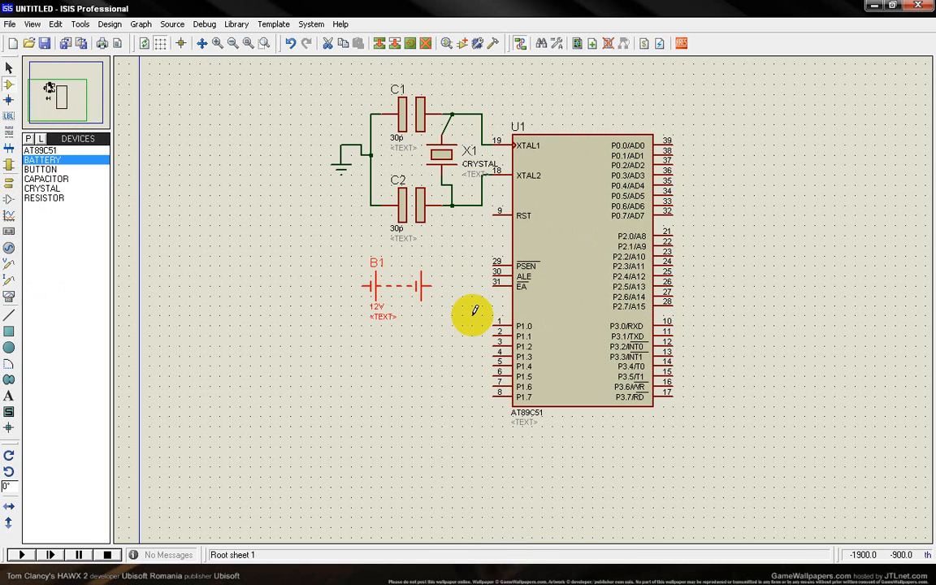
click(434, 285)
click(495, 286)
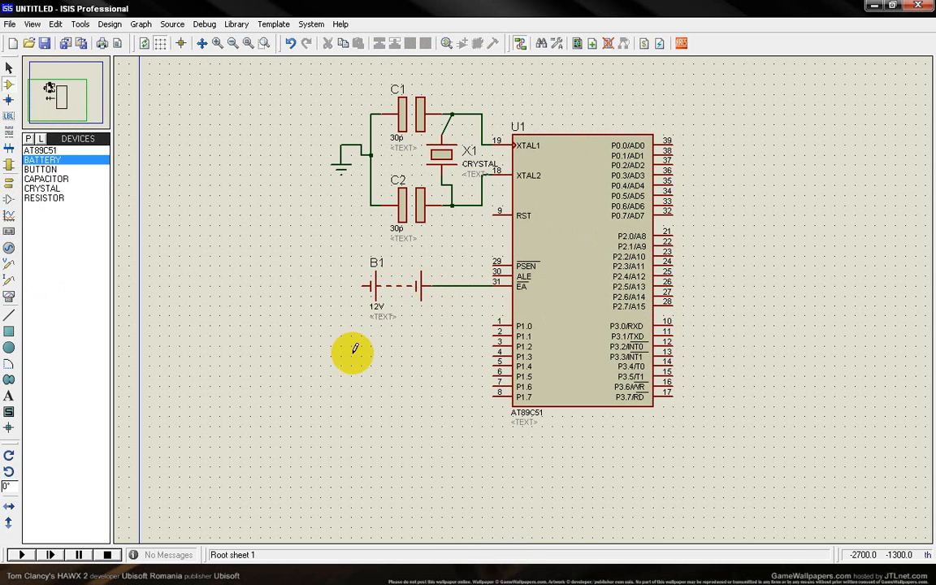
Place a GROUND terminal beside battery B1 and wire it to the battery's free end.
click(9, 182)
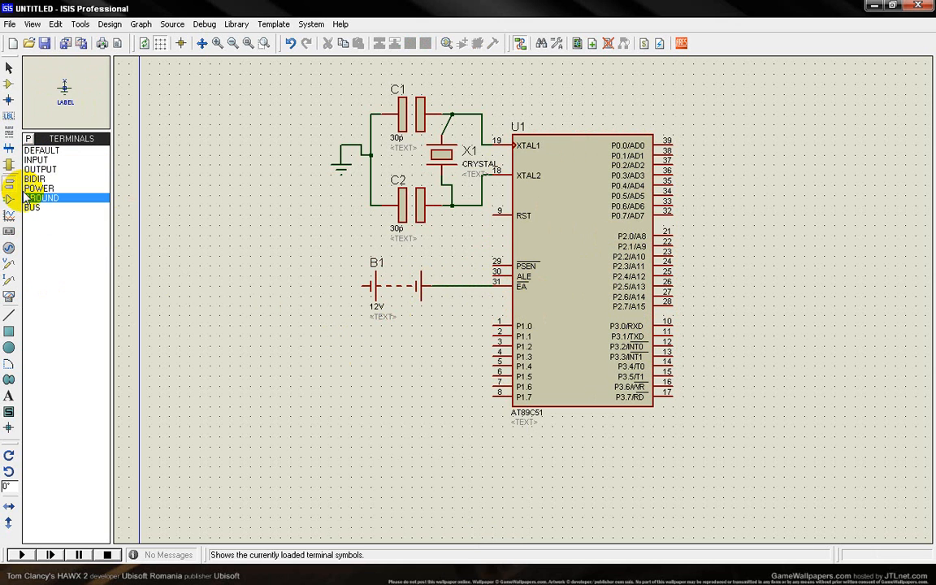
click(332, 297)
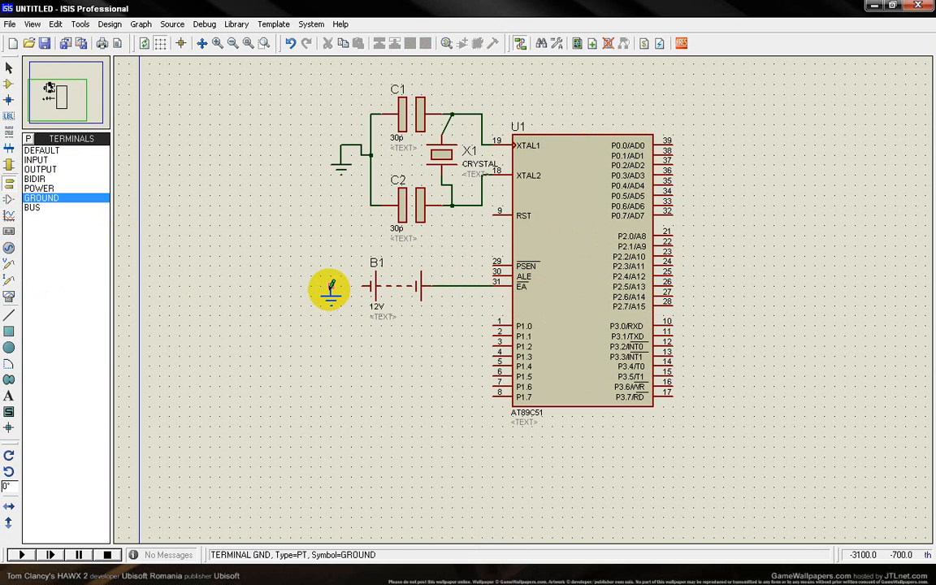
click(331, 287)
click(359, 288)
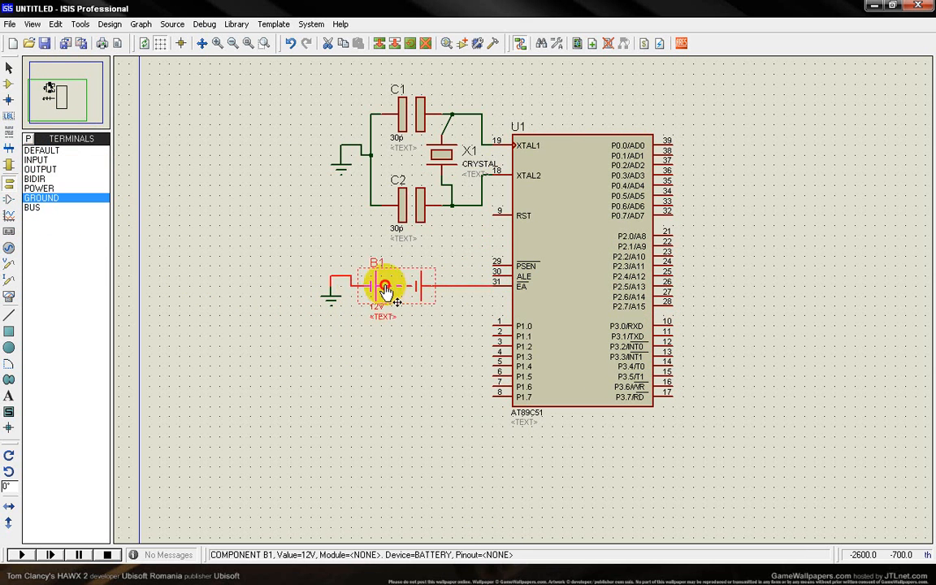
Set the voltage of battery B1 to 5V.
double_click(382, 285)
double_click(392, 203)
text(5V)
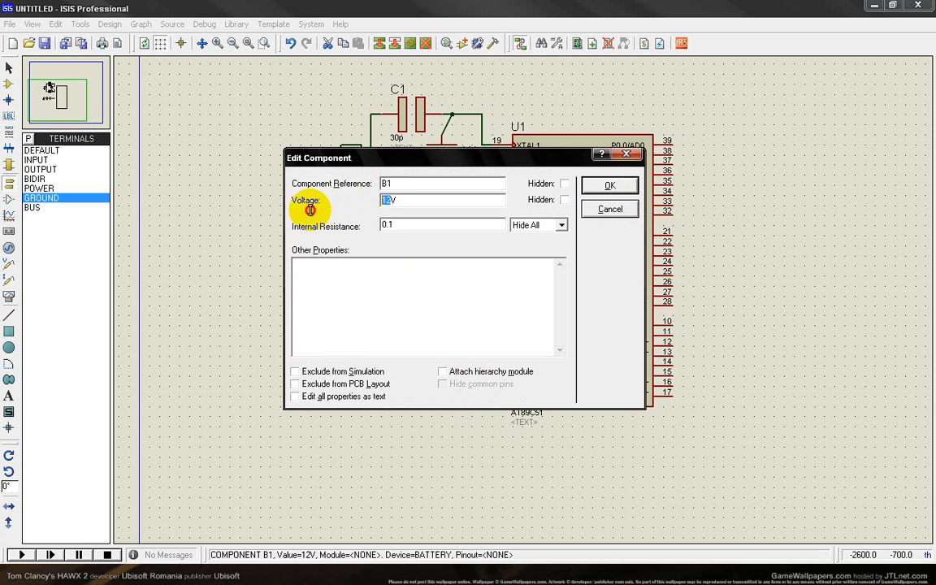
click(603, 187)
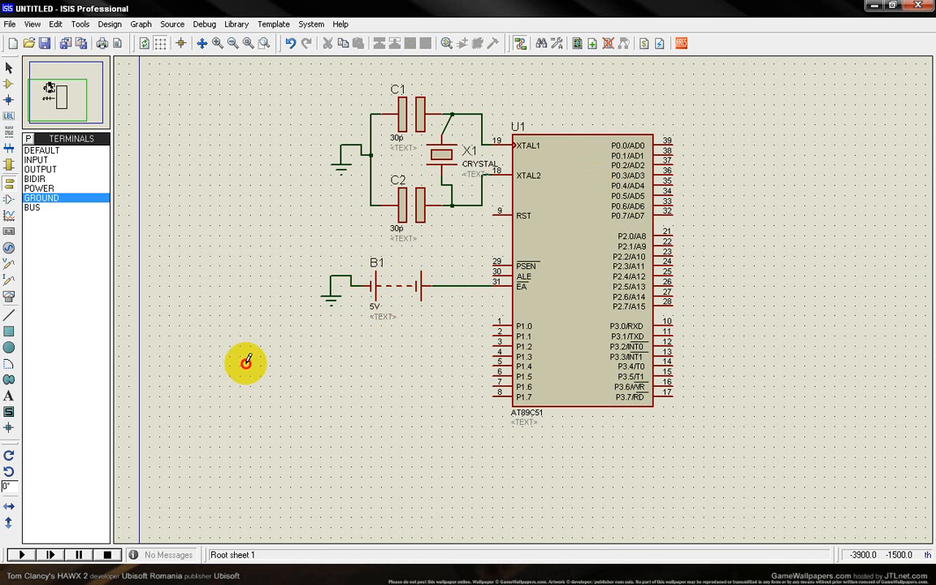
Review the door sensor and buzzer code on the Solution slide of Lecture 2 in PowerPoint, and return to Proteus ISIS.
click(8, 84)
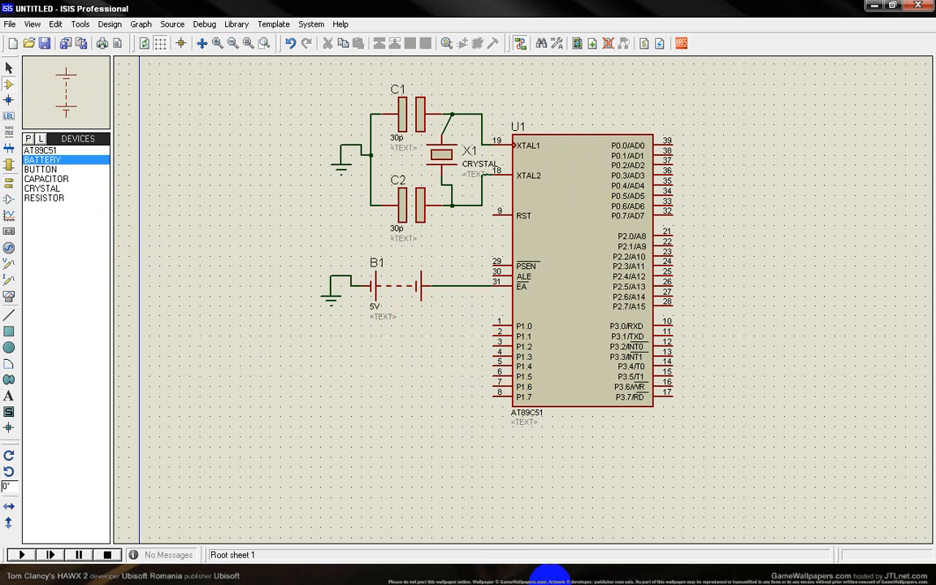
click(415, 548)
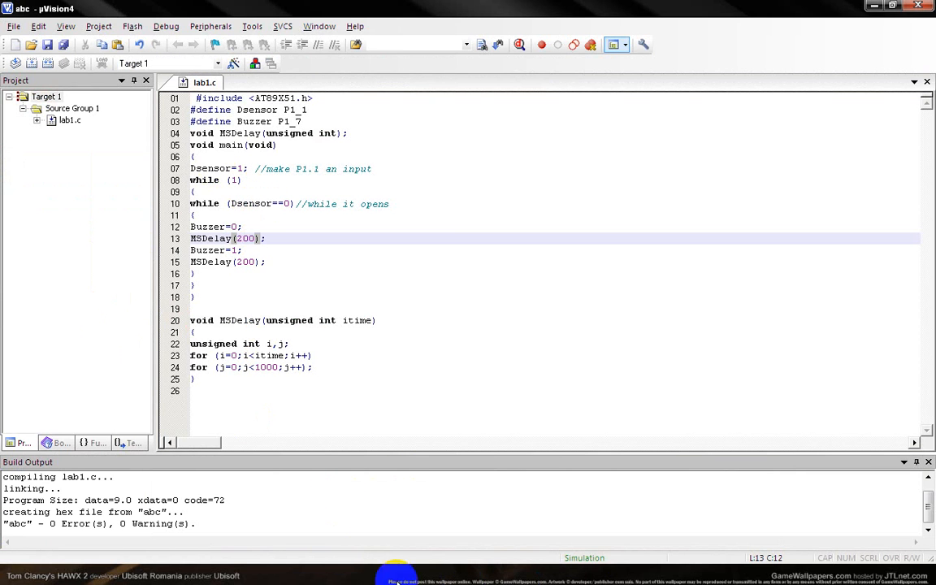
click(585, 579)
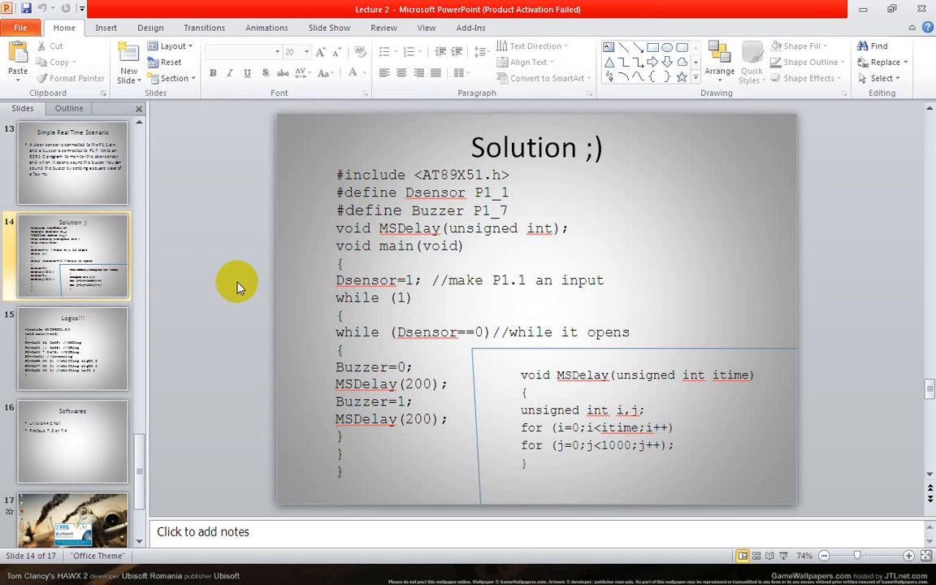
drag(339, 278, 417, 285)
click(261, 261)
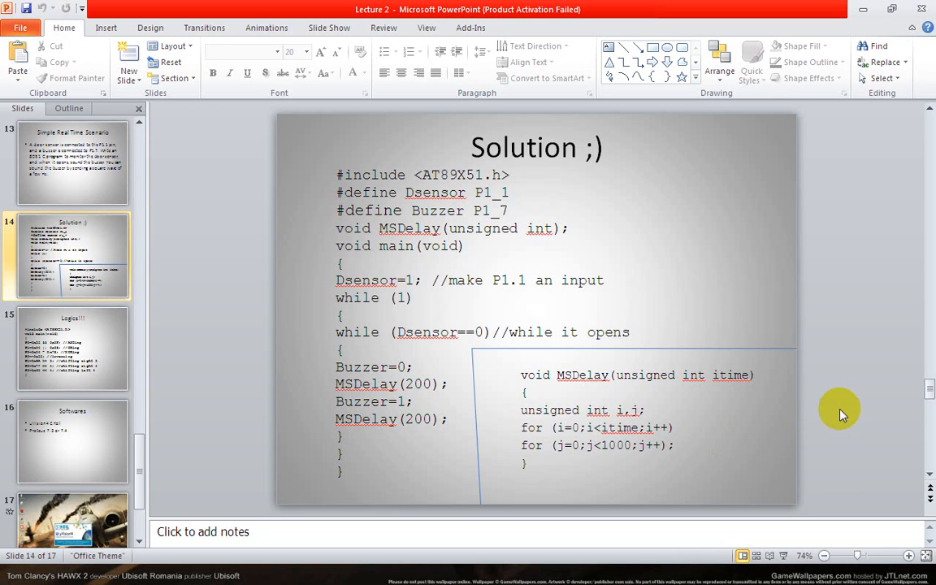
click(589, 578)
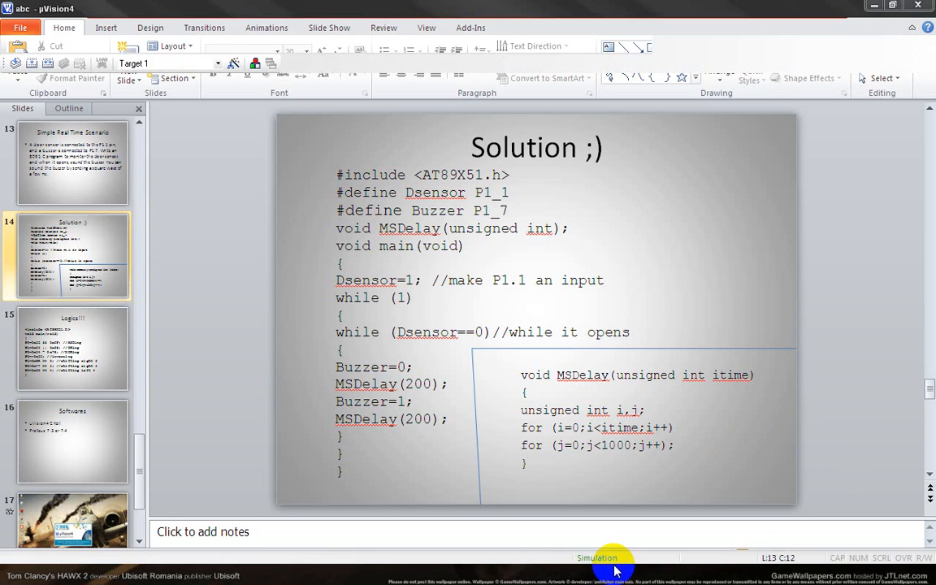
click(732, 578)
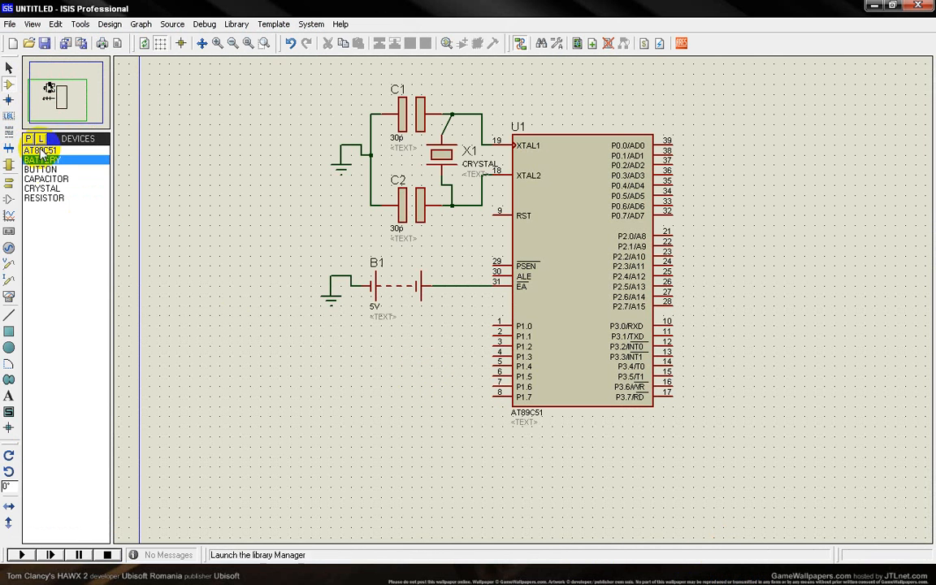
Place a RESISTOR upright between the battery's EA wire and the port 1 pins.
click(47, 198)
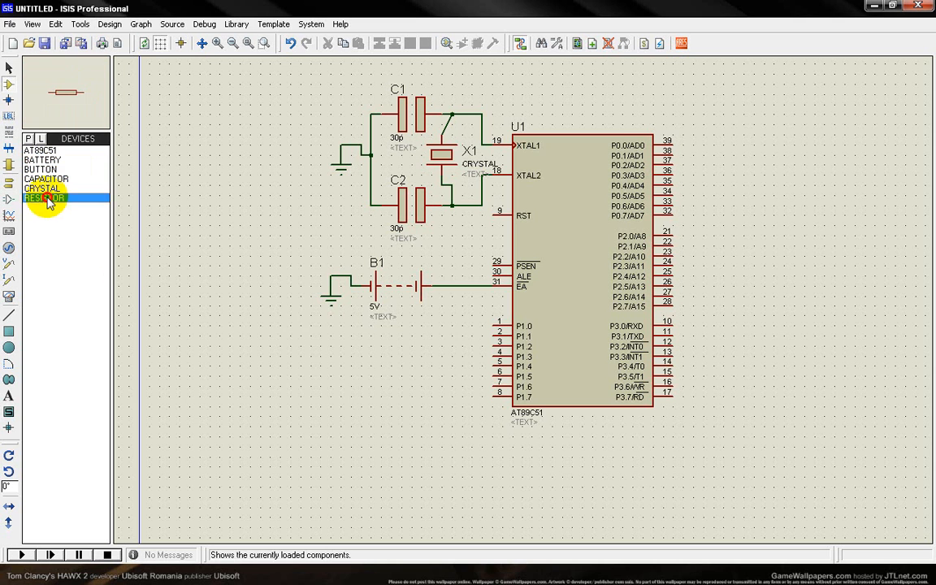
click(455, 314)
click(445, 313)
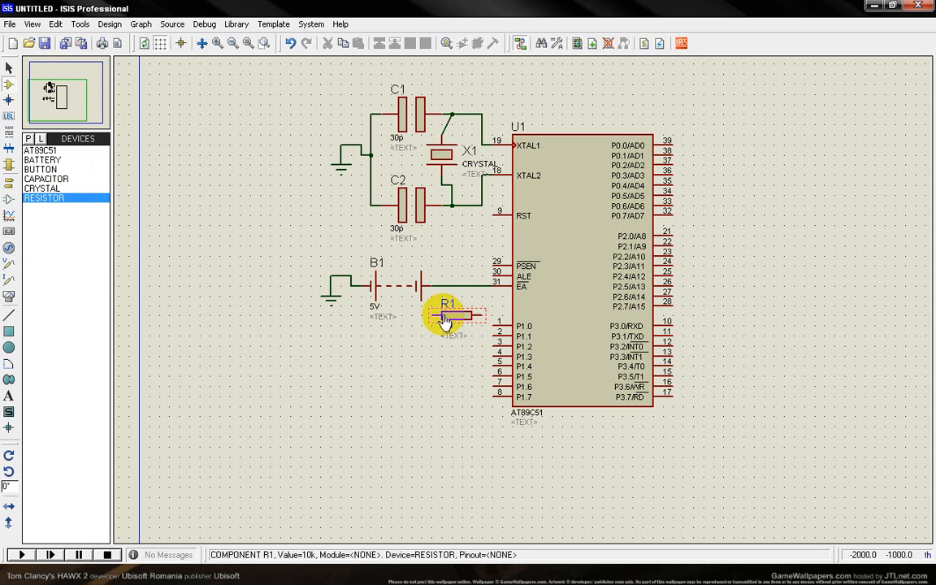
right_click(450, 316)
click(479, 69)
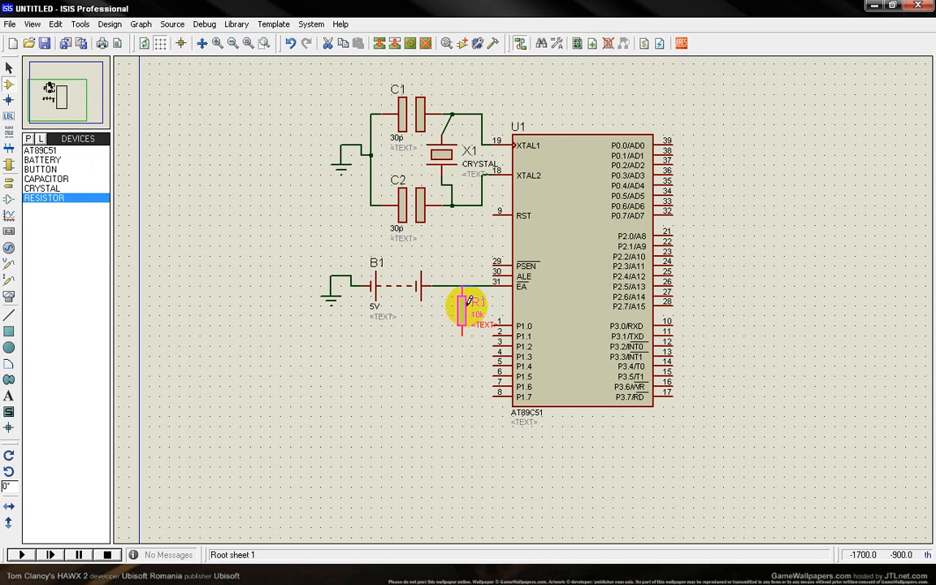
drag(468, 313, 468, 323)
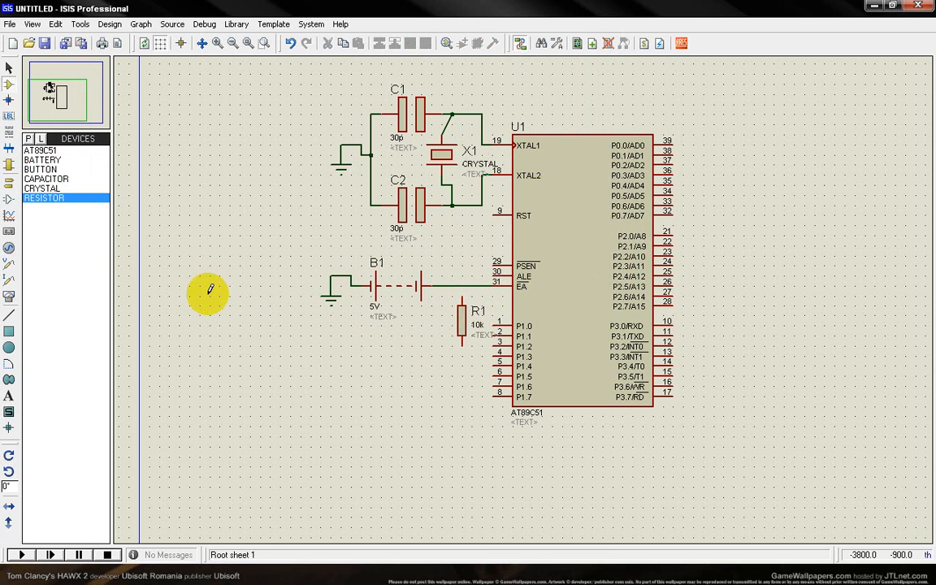
Place a BUTTON below battery B1, beside the lower end of resistor R1.
click(42, 169)
click(402, 352)
click(420, 341)
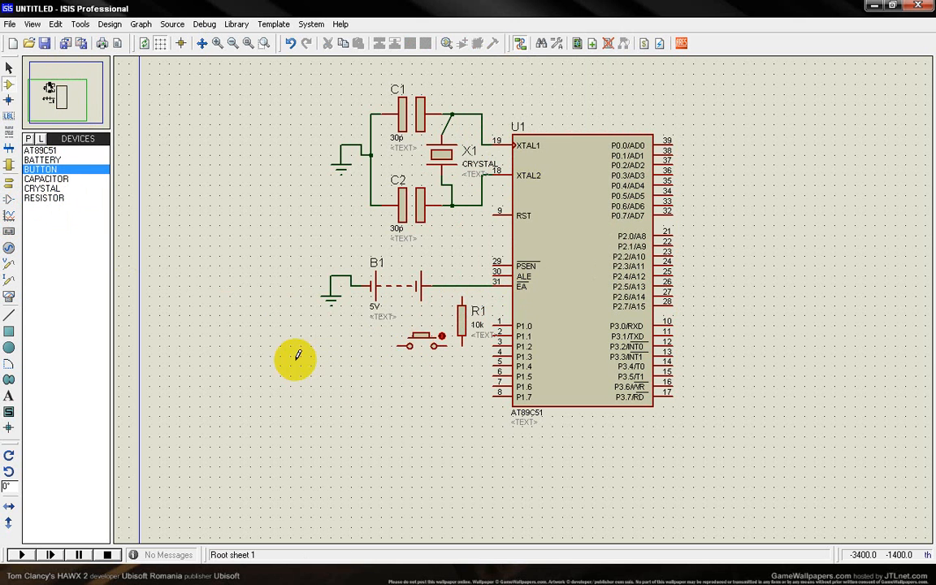
right_click(404, 344)
click(353, 362)
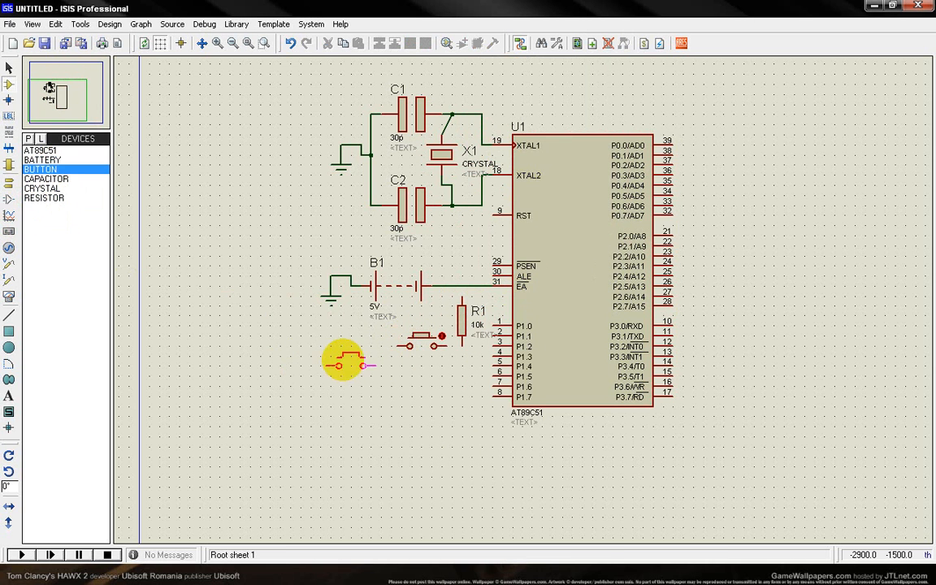
Place a GROUND terminal beside the button and wire it to the button's outer contact.
click(9, 182)
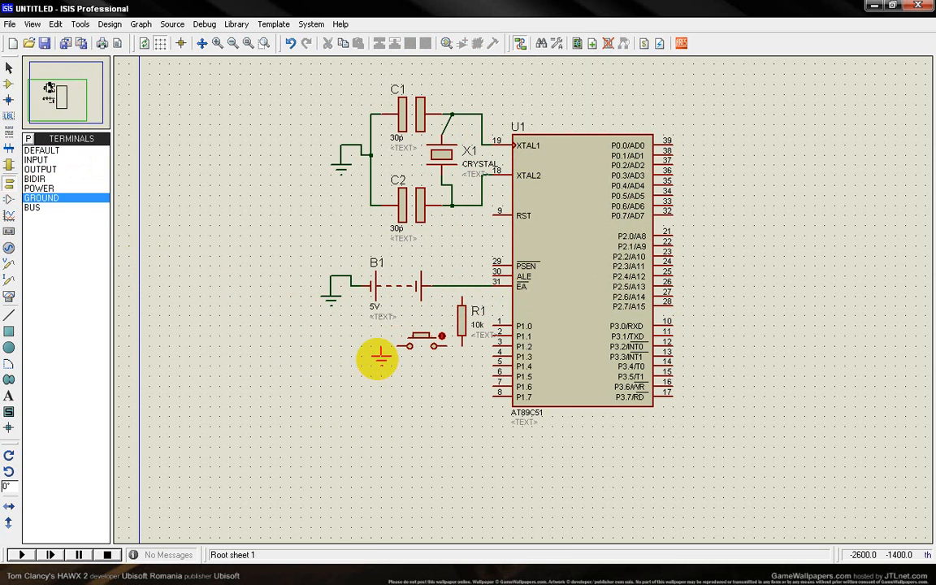
click(380, 357)
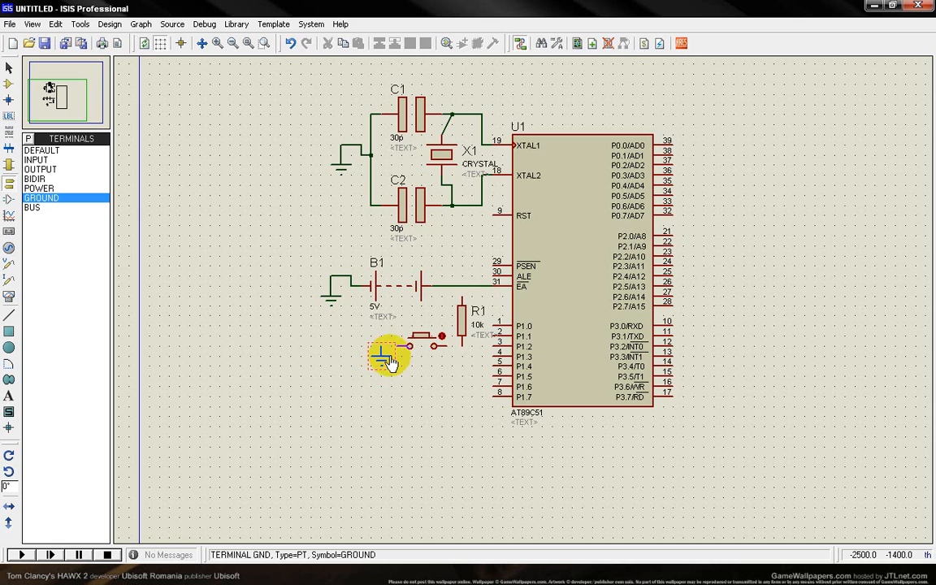
scroll(497, 345, up, 2)
click(325, 305)
click(262, 306)
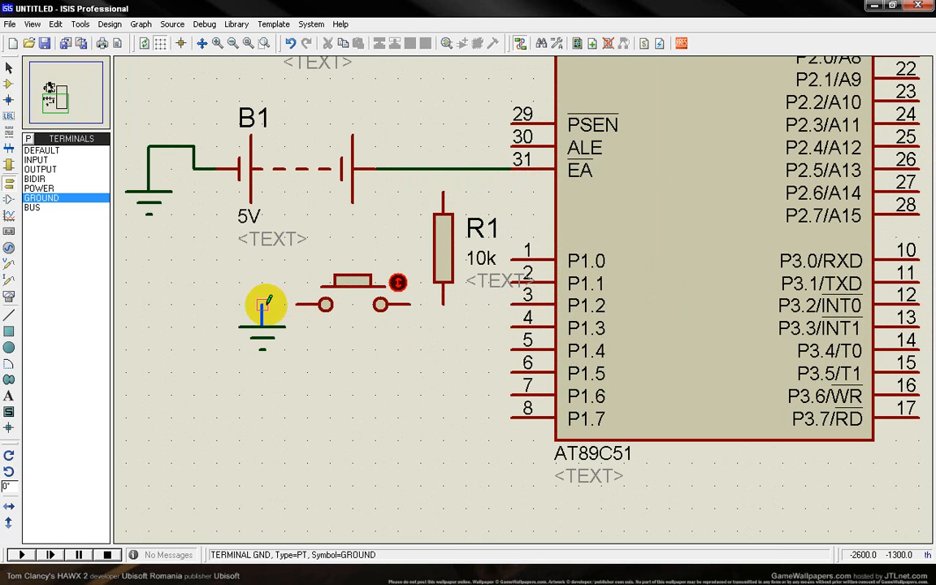
Wire the button and R1's lower end to P1.1, and R1's upper end to the wire between battery B1 and EA.
click(443, 307)
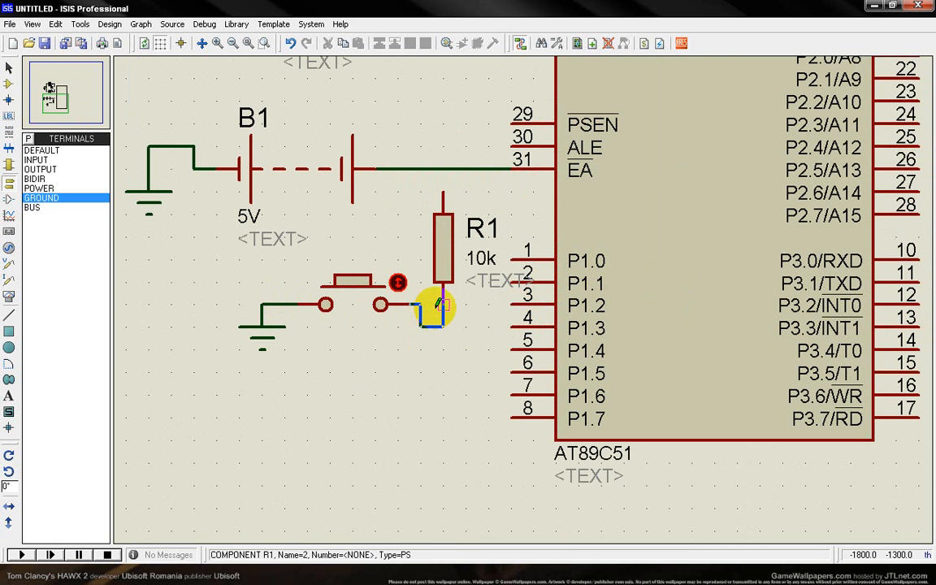
click(443, 313)
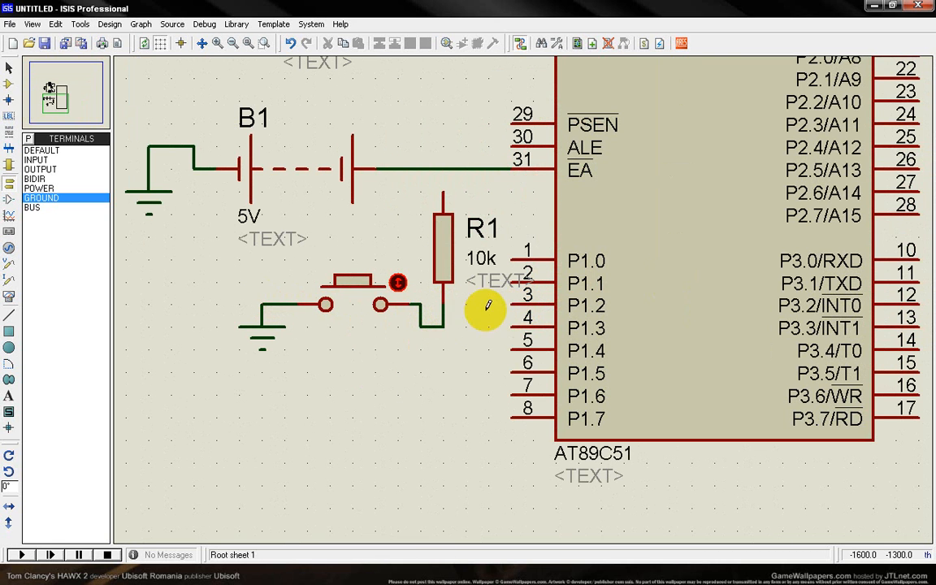
click(517, 282)
click(443, 327)
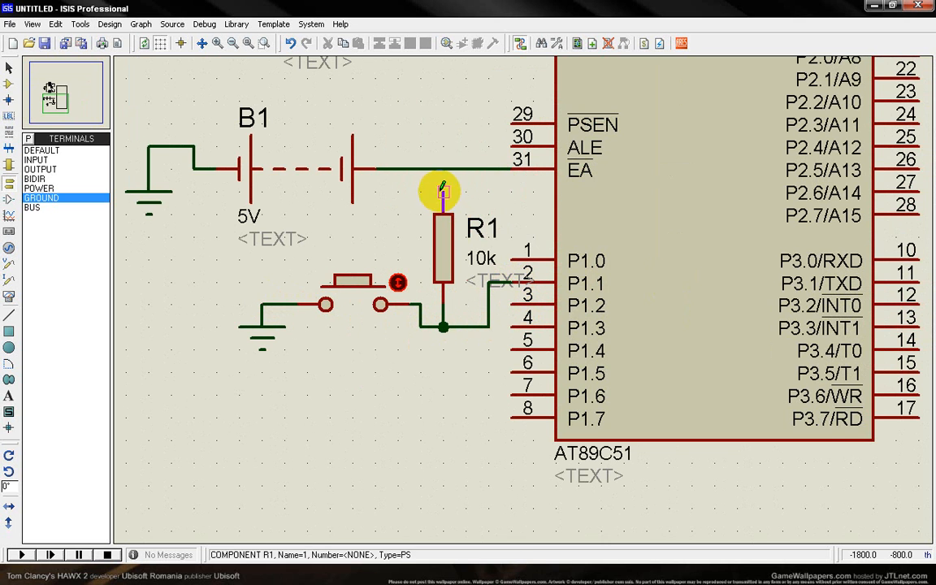
click(442, 187)
click(442, 169)
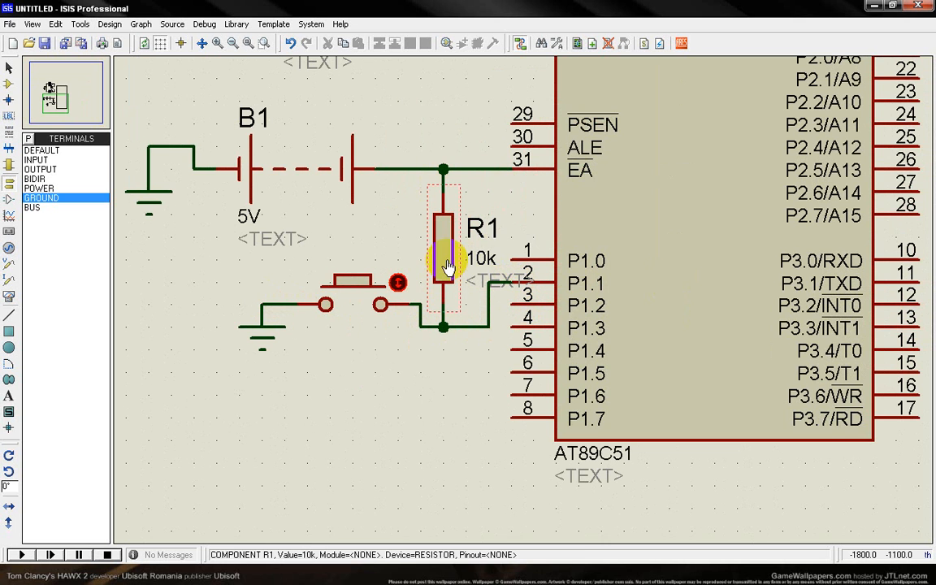
Set the resistance of R1 to 1k.
double_click(449, 256)
double_click(392, 206)
text(1k)
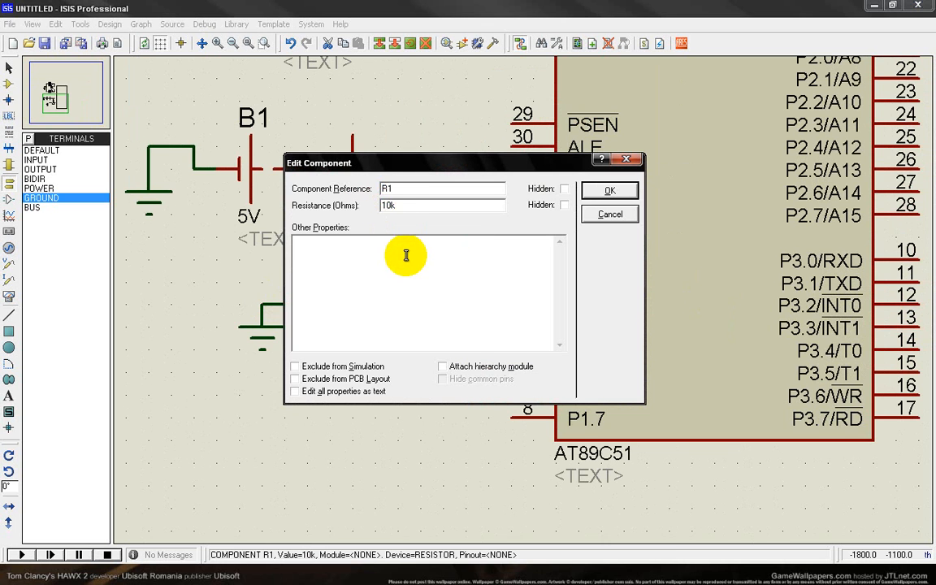
key(Return)
click(413, 401)
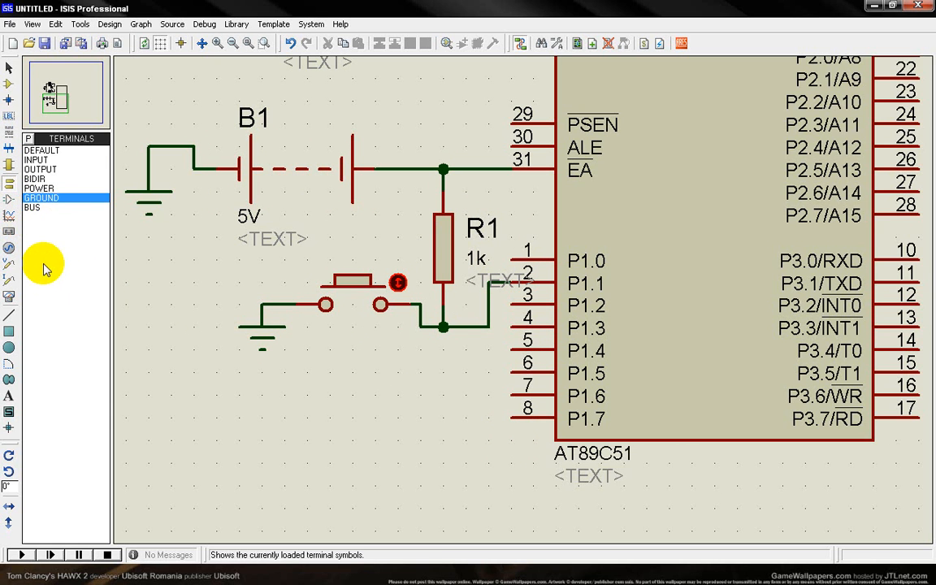
Place an OSCILLOSCOPE below the AT89C51 and wire its channel A to pin P1.7.
click(9, 297)
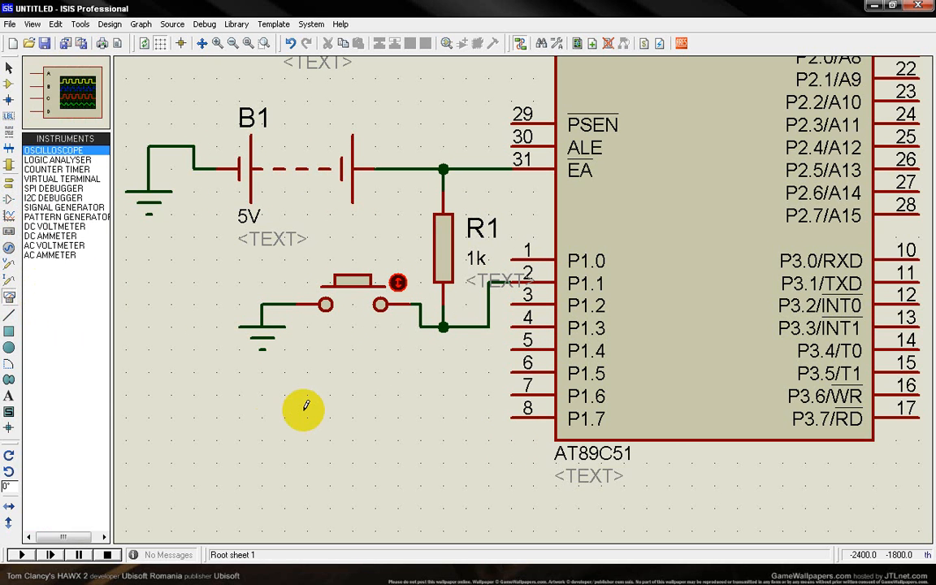
scroll(608, 428, down, 1)
scroll(506, 301, up, 1)
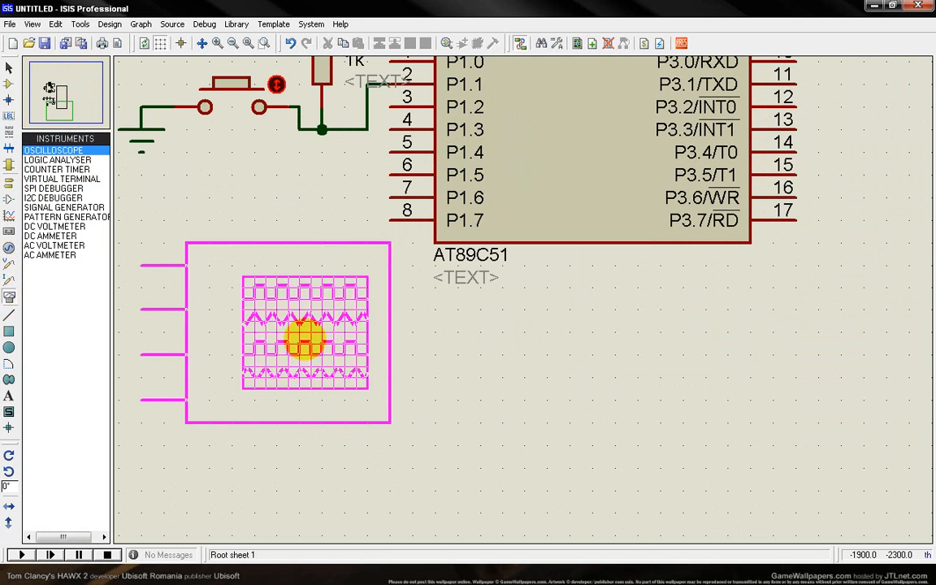
click(416, 413)
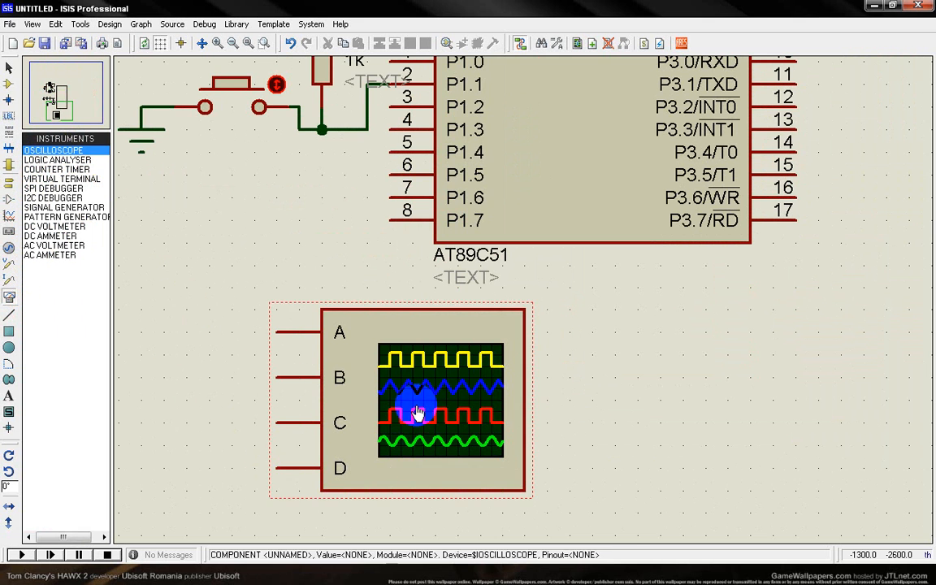
click(390, 217)
click(264, 329)
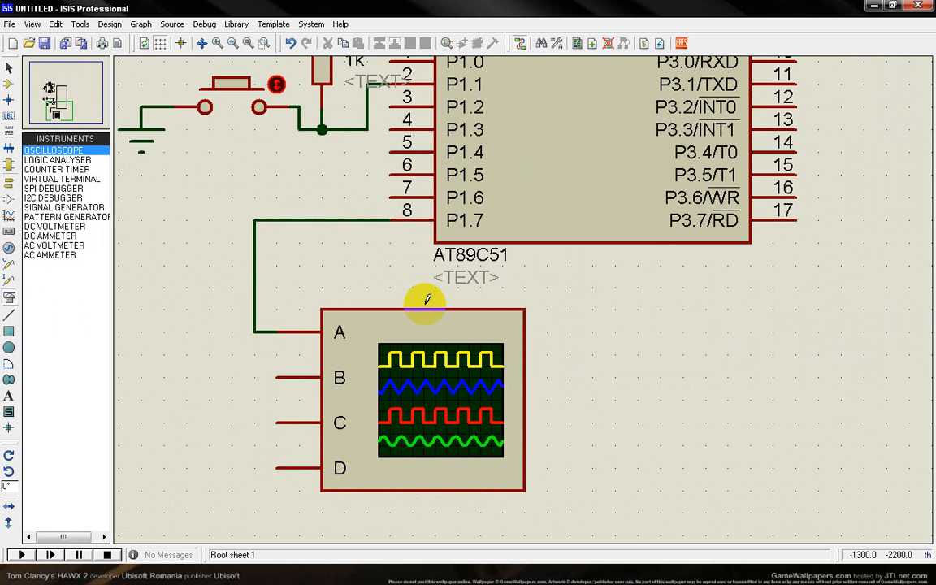
Load the abc HEX file from the lab1 folder on the Desktop as the AT89C51's program file.
scroll(460, 261, down, 3)
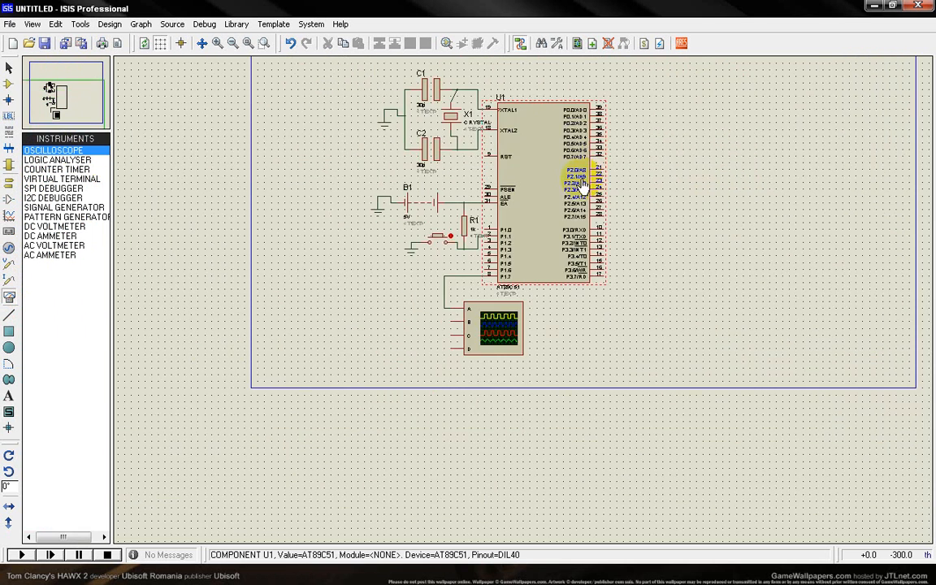
scroll(595, 177, up, 2)
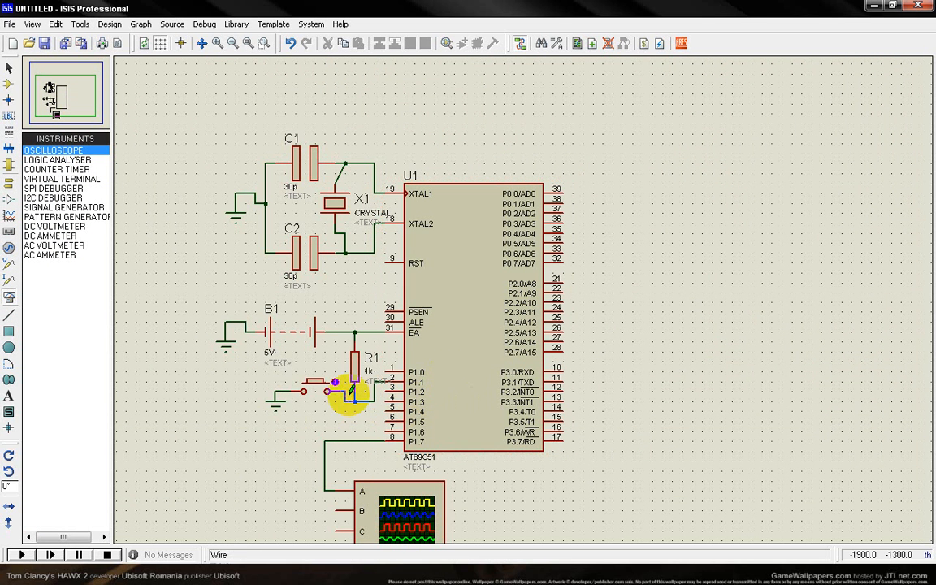
double_click(455, 270)
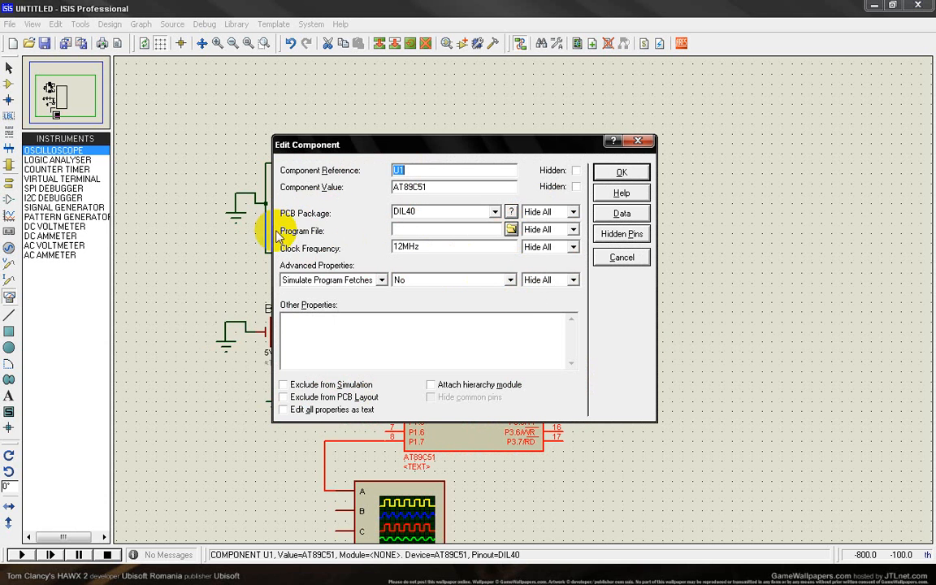
click(511, 230)
click(237, 206)
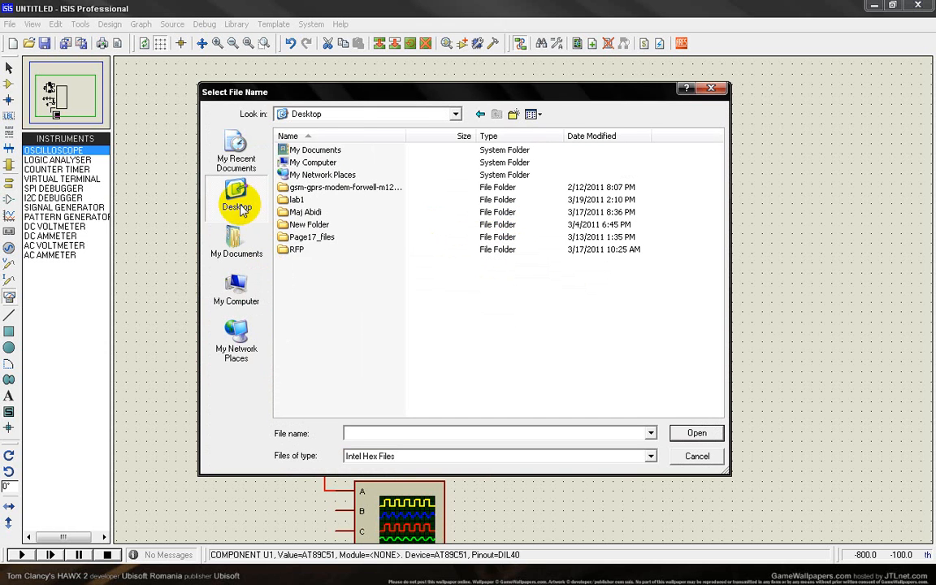
double_click(297, 199)
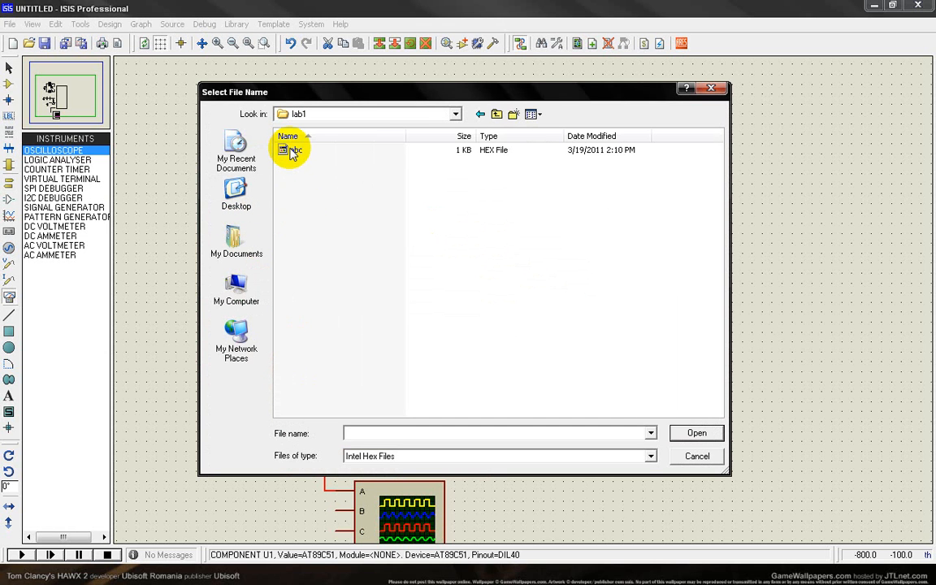
click(696, 433)
click(621, 173)
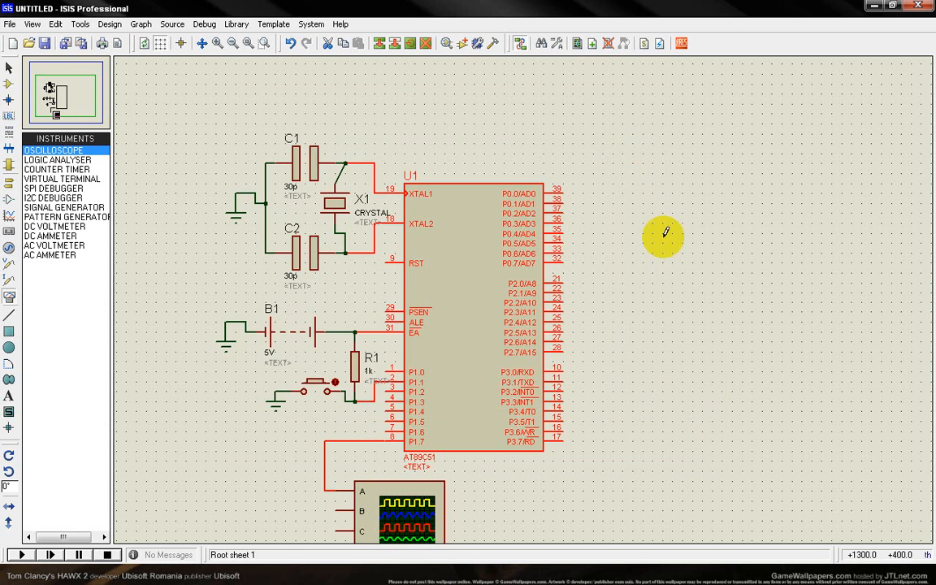
Run the simulation with the oscilloscope window moved clear of the button circuit, and operate the door-sensor button.
scroll(668, 407, down, 1)
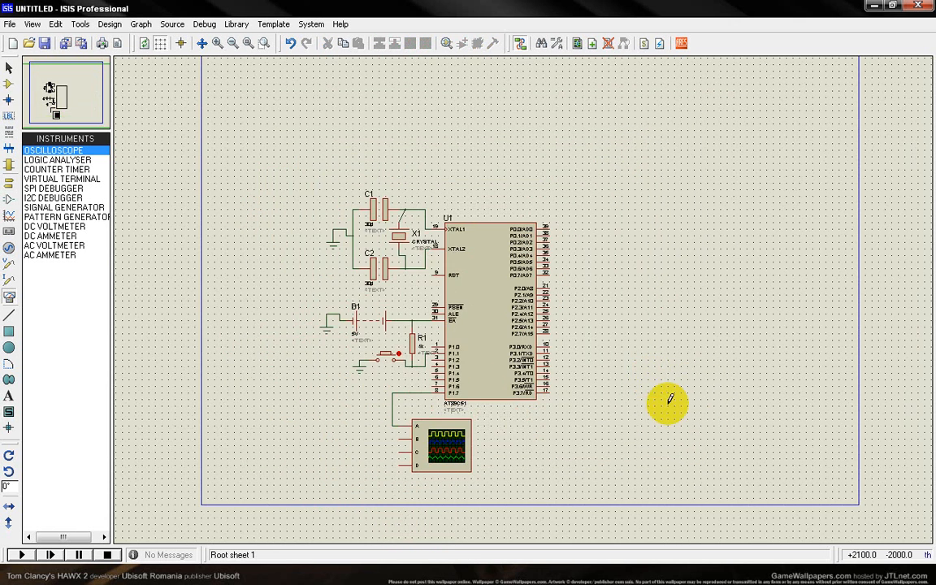
scroll(464, 303, up, 1)
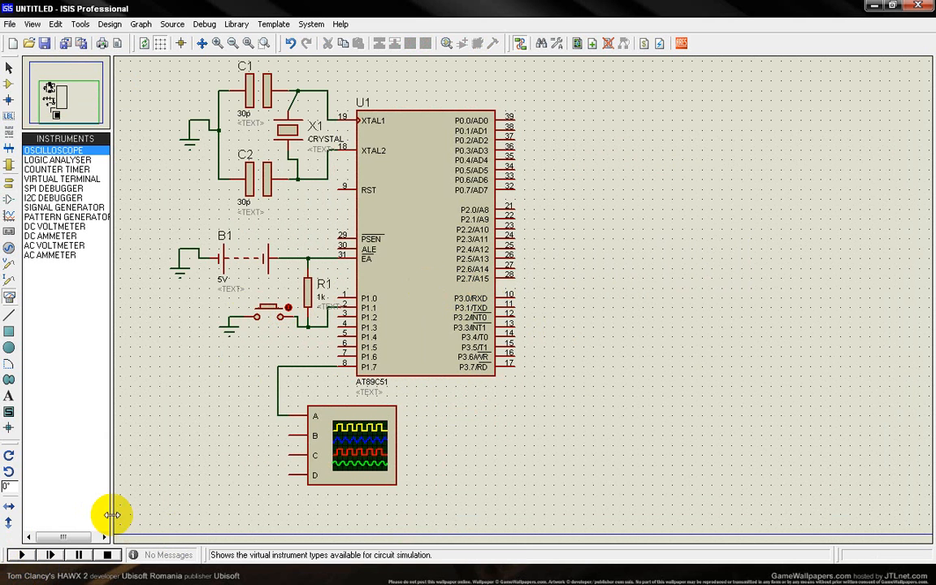
click(21, 555)
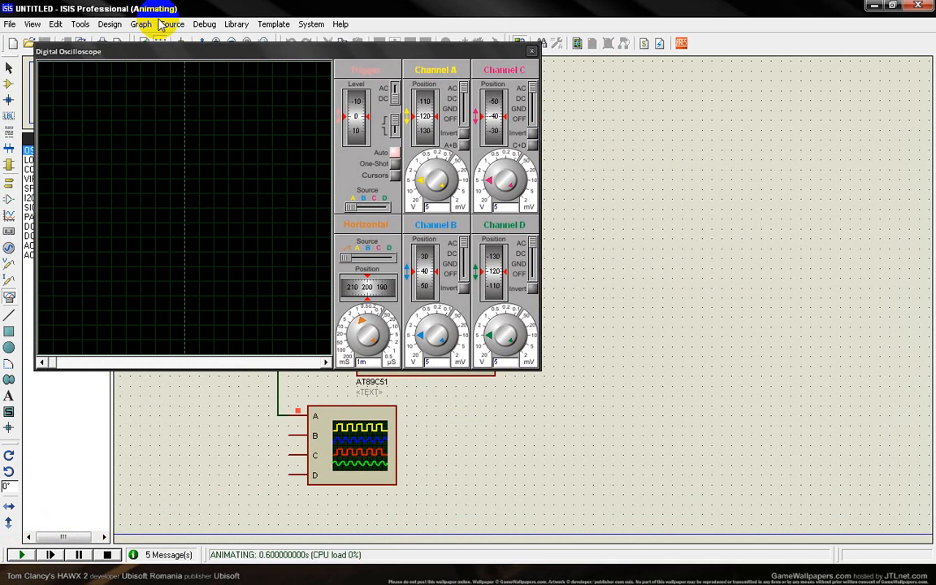
drag(247, 52, 666, 211)
click(567, 334)
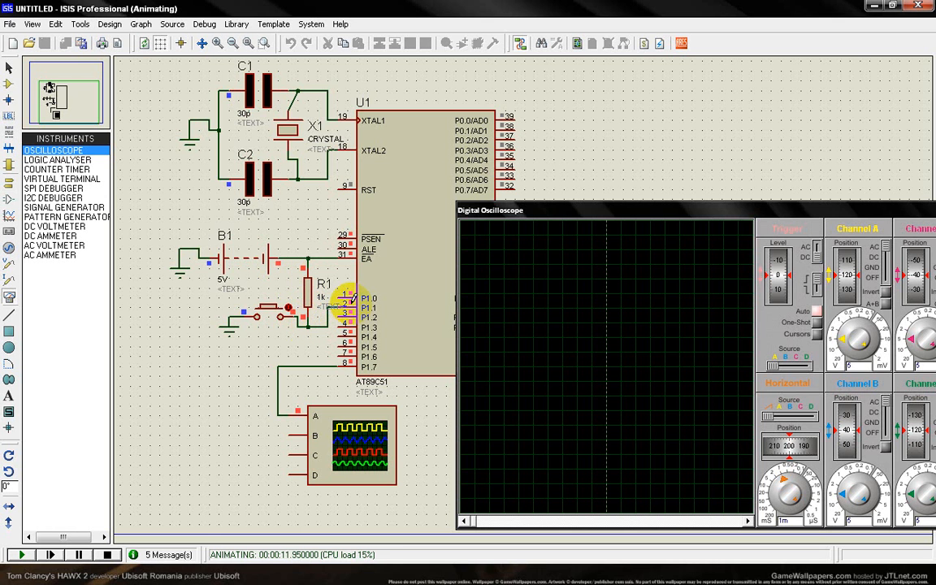
click(269, 314)
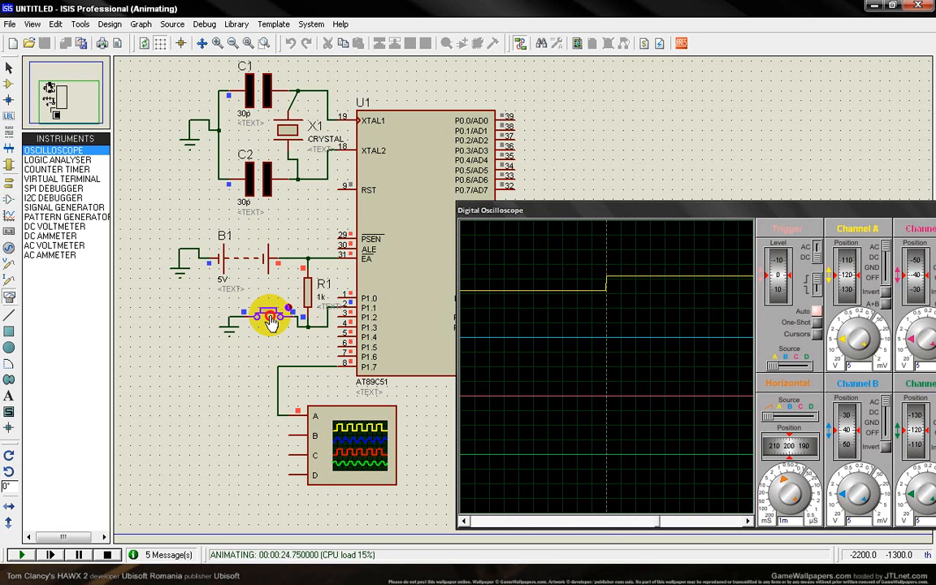
Examine the MSDelay(200) calls on the PowerPoint solution slide and in lab1.c in µVision.
click(373, 574)
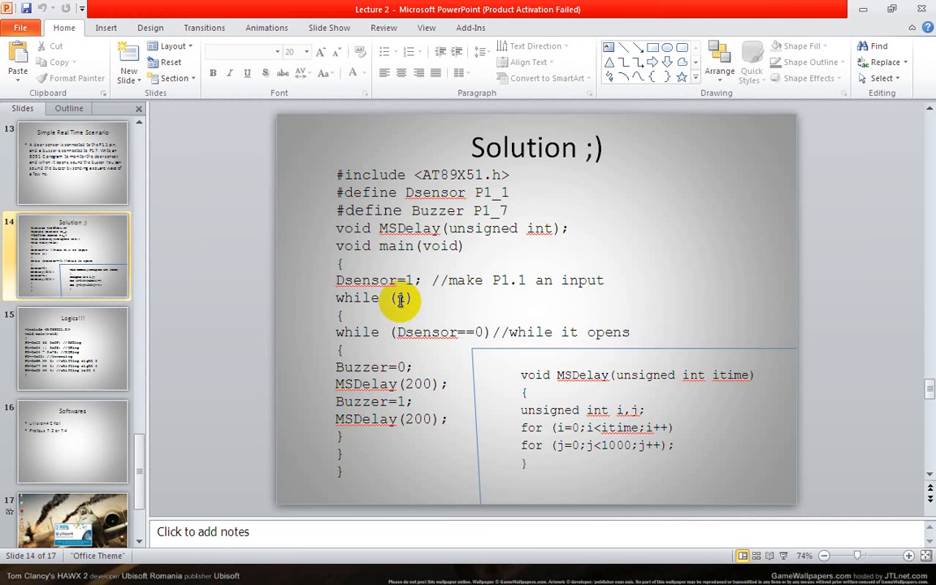
drag(408, 382, 432, 384)
click(270, 372)
click(445, 575)
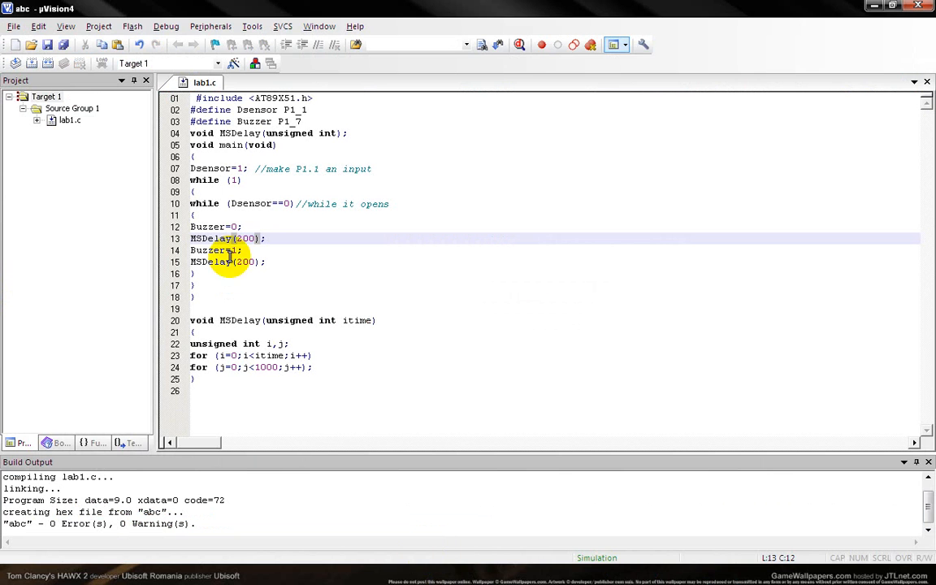
drag(235, 238, 262, 240)
click(308, 285)
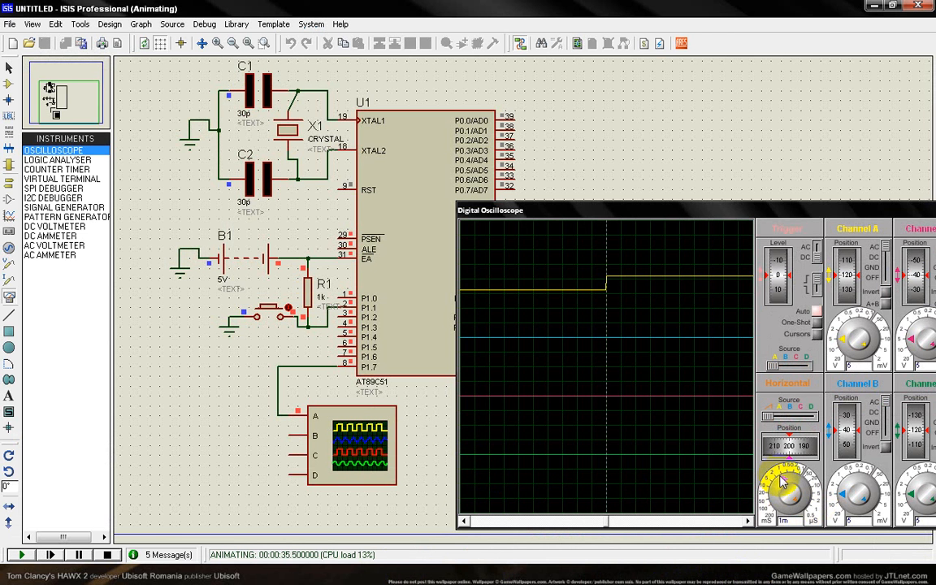
Set the oscilloscope's horizontal time base to 0.5 and operate the door-sensor button before stopping the simulation.
mouse_move(782, 485)
mouse_down()
mouse_move(778, 516)
mouse_move(786, 491)
mouse_up()
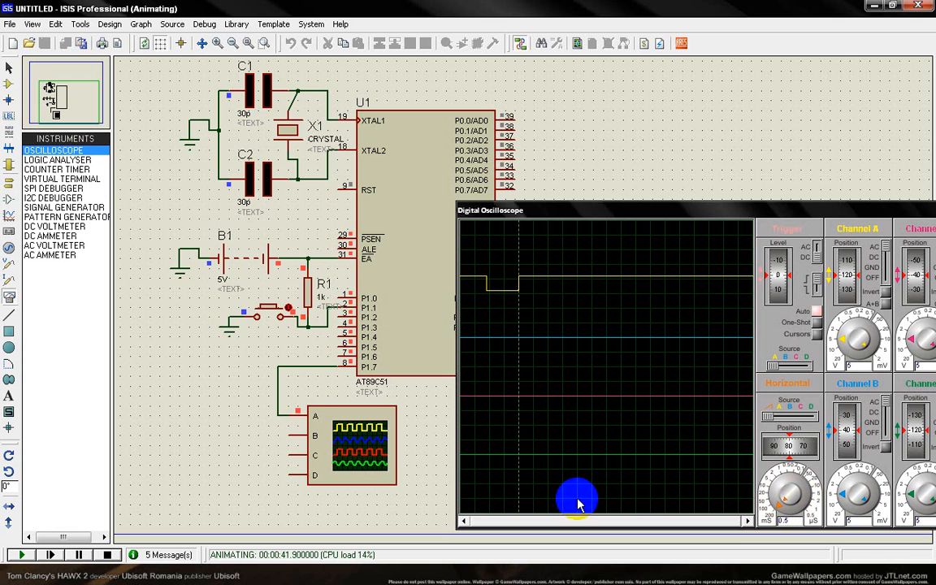
click(268, 313)
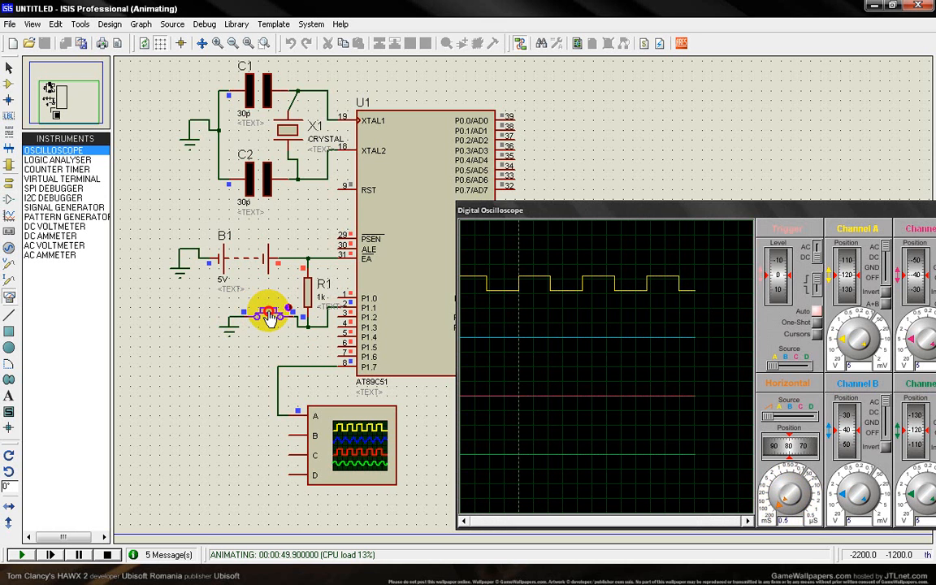
click(269, 319)
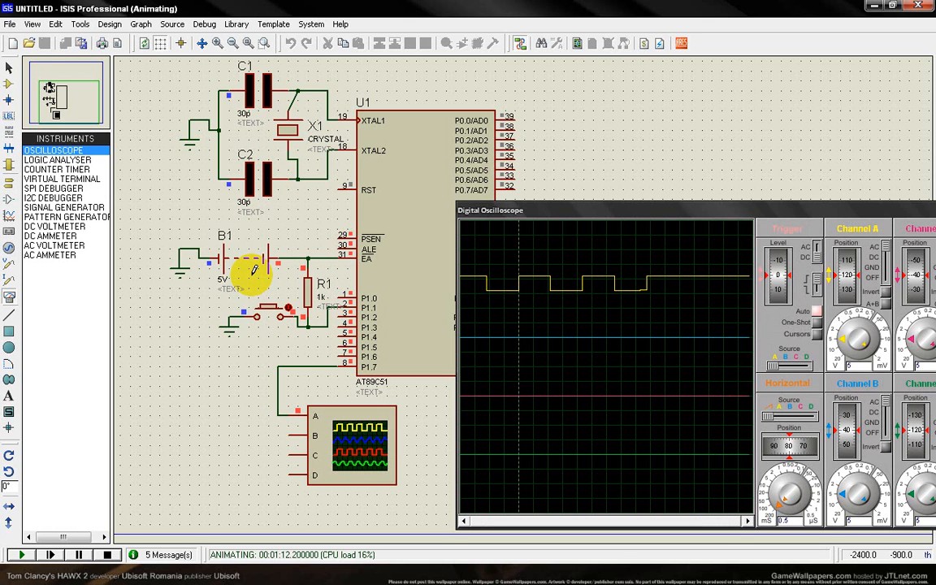
click(107, 555)
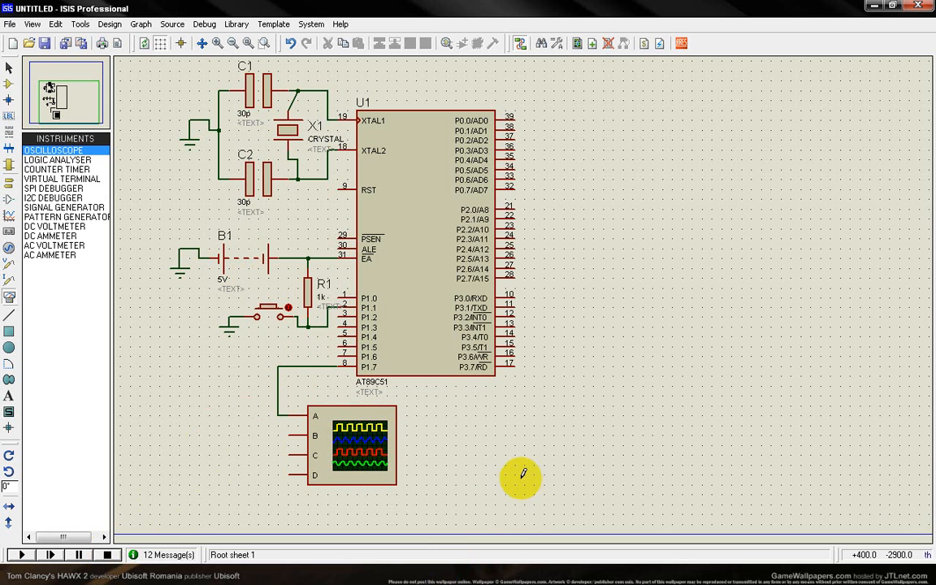
Switch to µVision, set both MSDelay calls in the buzzer loop to 100, and save and rebuild lab1.c.
click(466, 579)
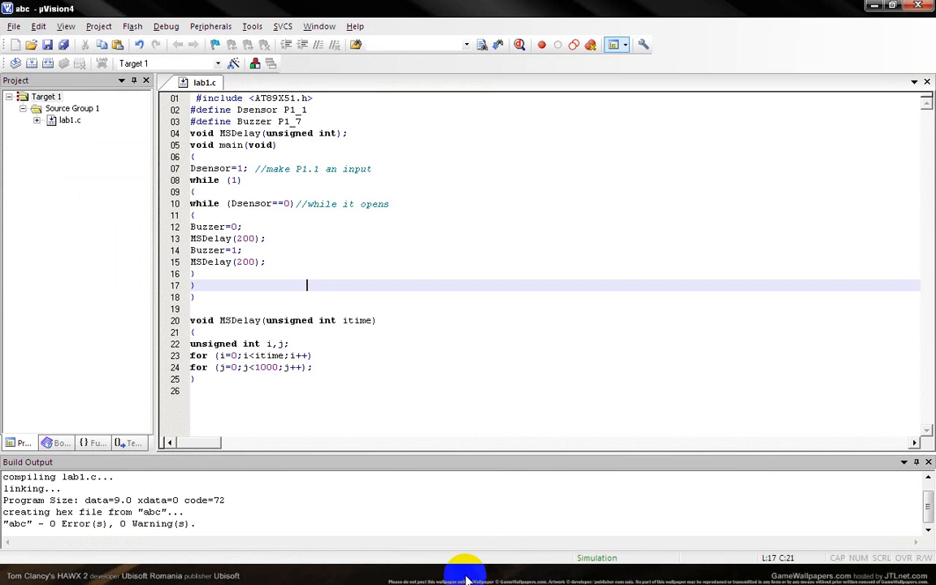
click(243, 263)
key(BackSpace)
text(1)
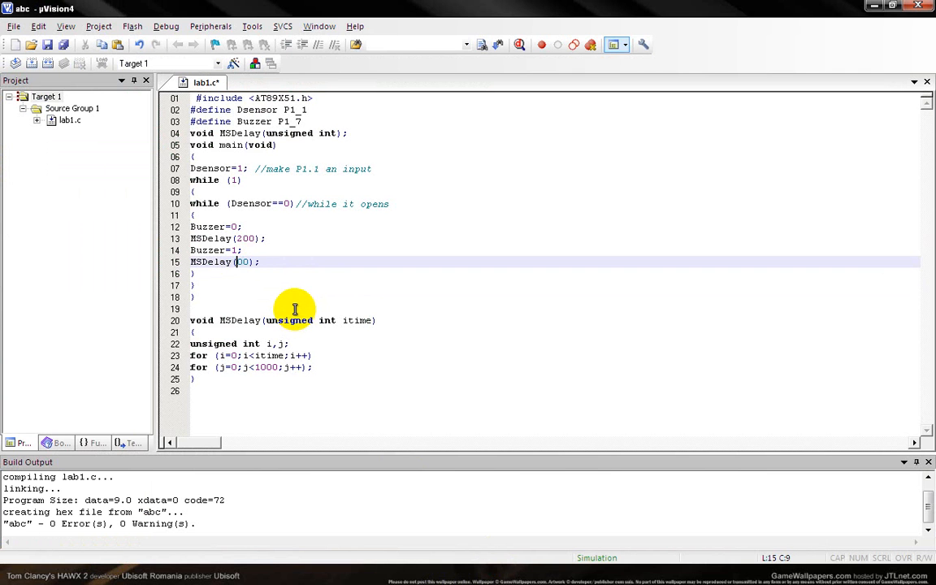
click(243, 238)
key(BackSpace)
text(1)
click(47, 45)
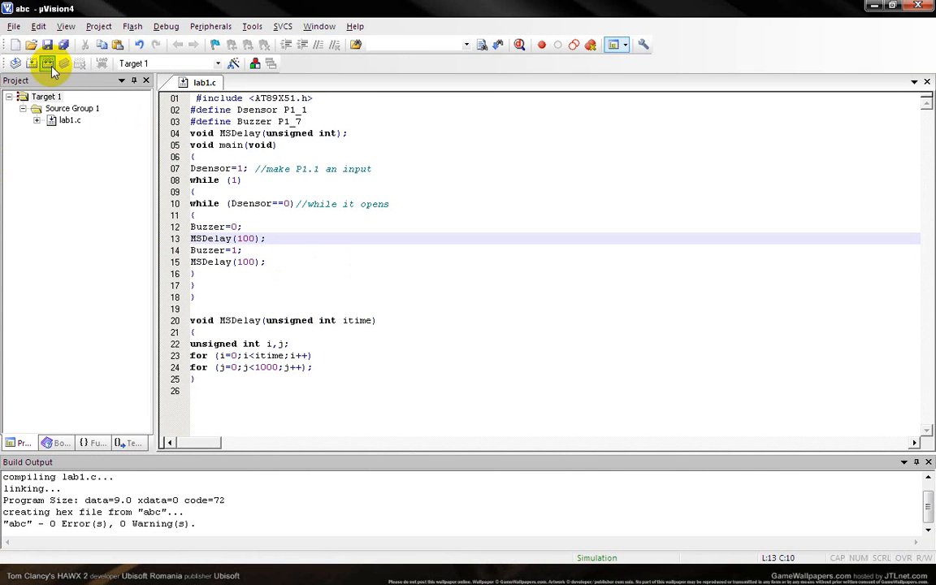
click(46, 62)
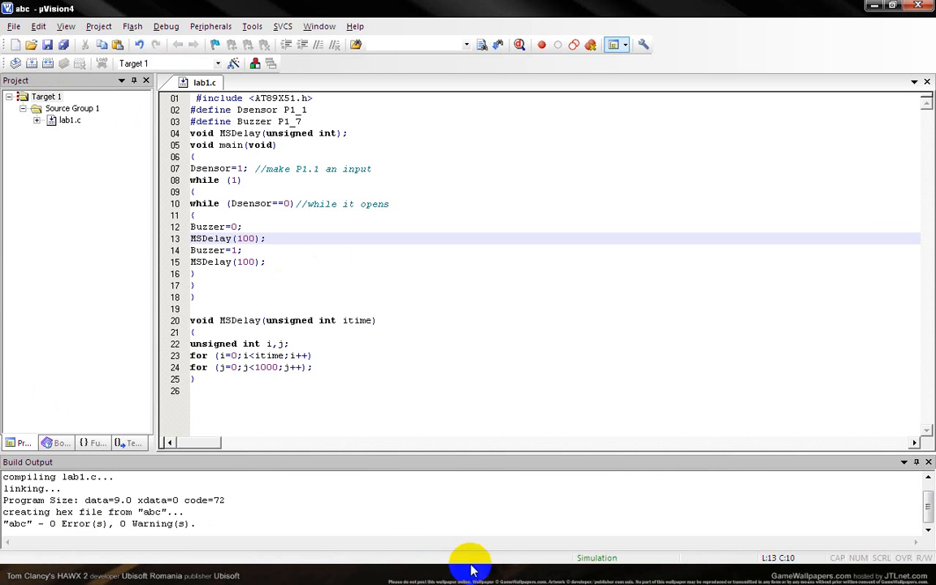
Switch to ISIS and simulate the rebuilt program while operating the door-sensor button, ending with the simulation stopped.
click(699, 580)
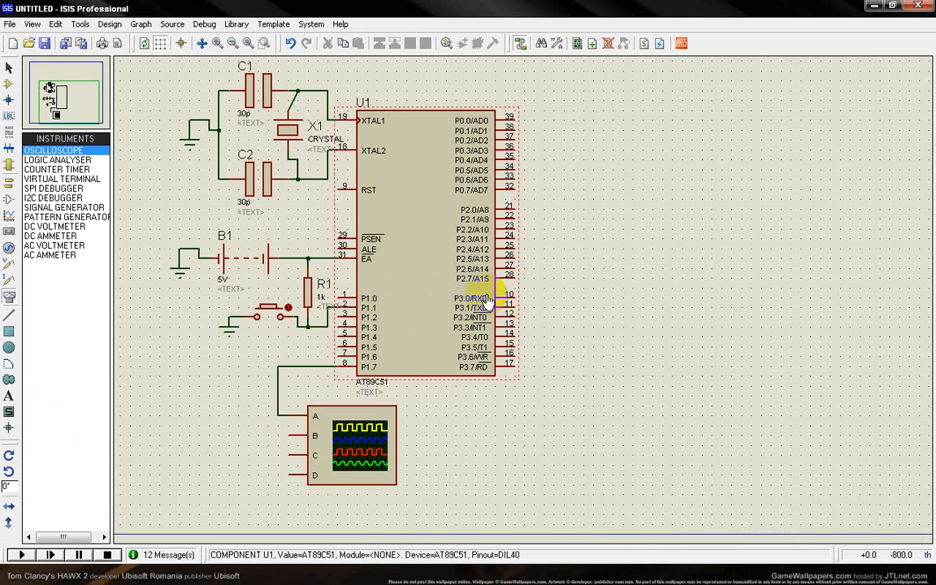
click(22, 555)
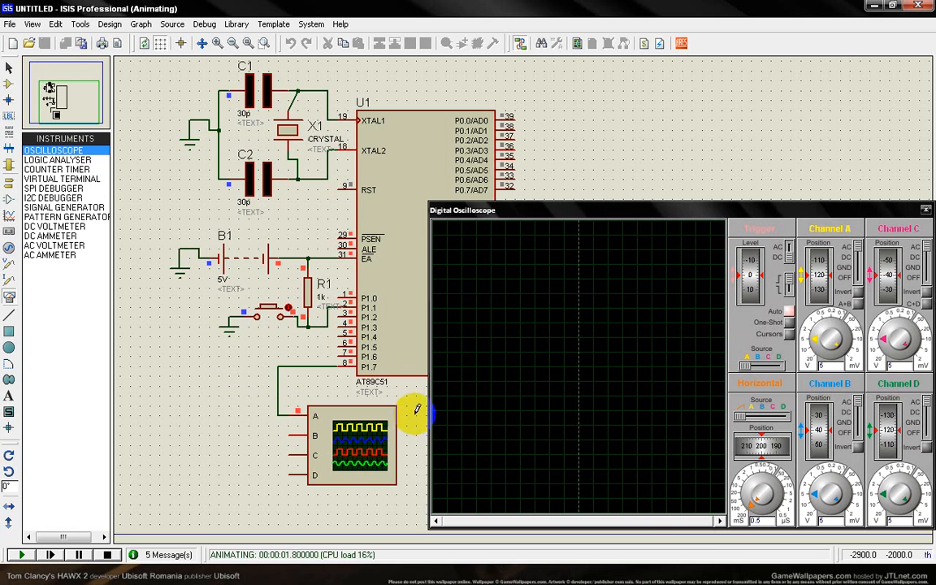
drag(745, 524, 755, 492)
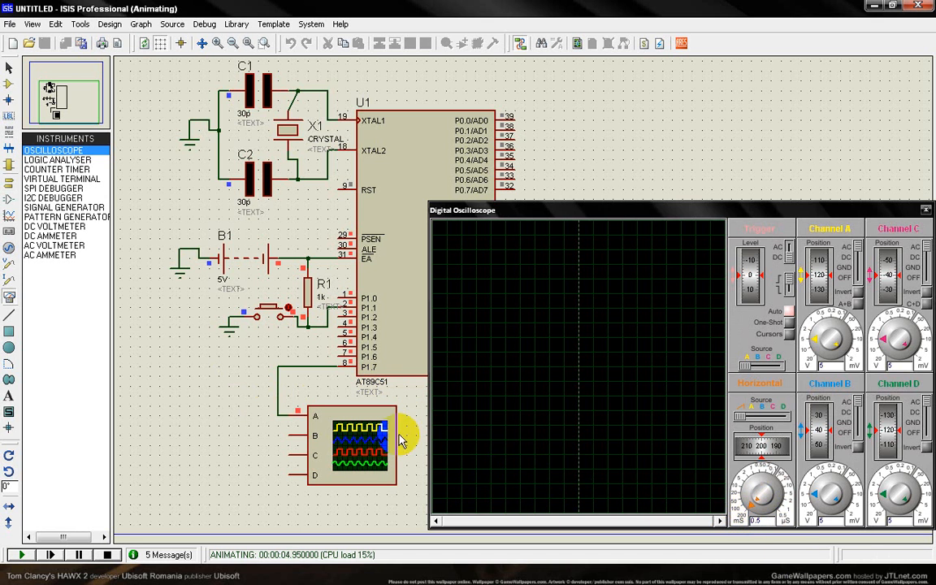
click(272, 316)
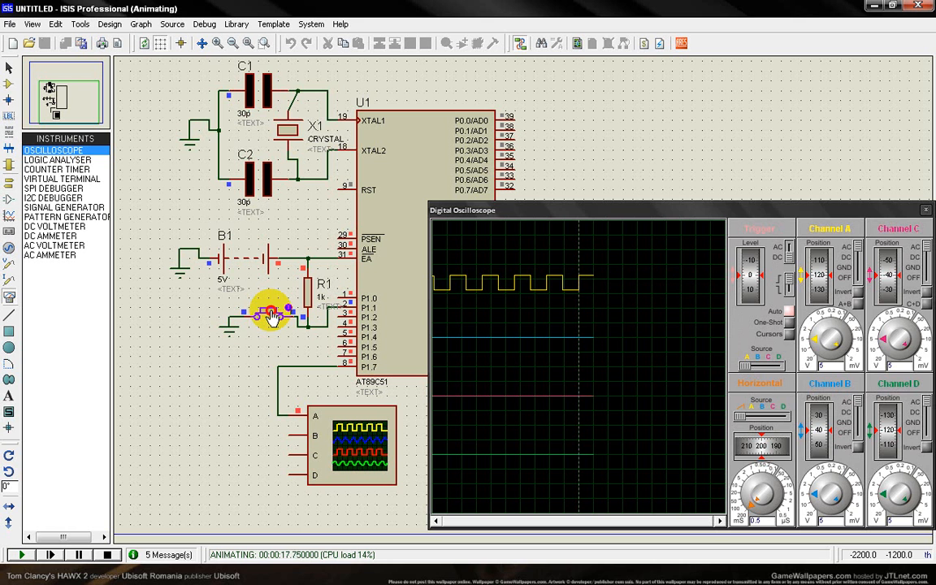
click(108, 555)
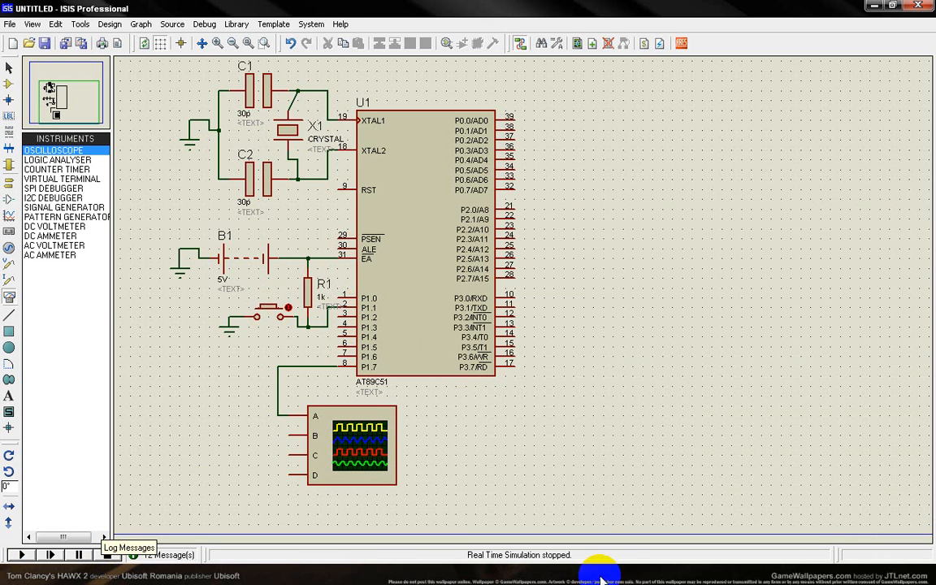
Switch to µVision, set both MSDelay calls in the buzzer loop to 10, and save and rebuild lab1.c.
click(447, 580)
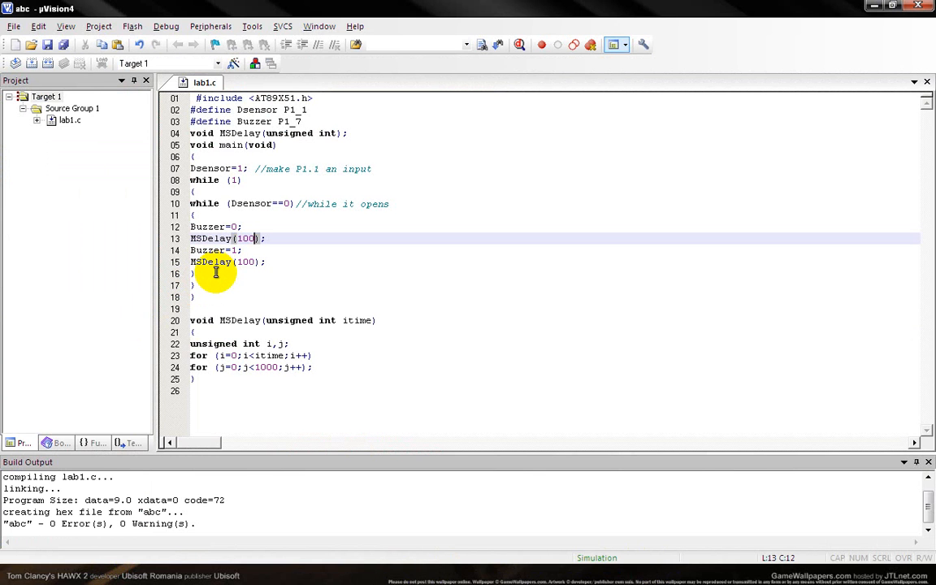
key(BackSpace)
key(Down)
key(Down)
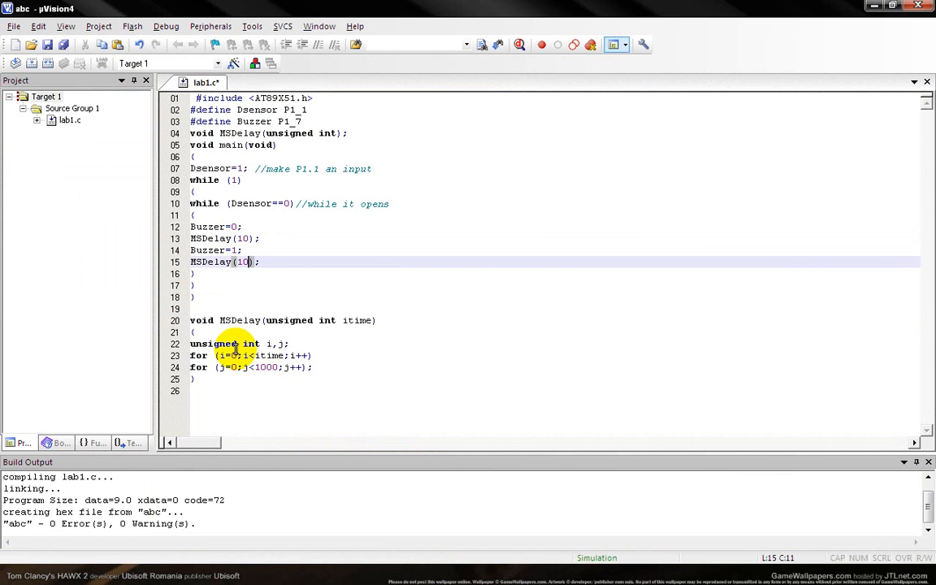
click(289, 283)
click(49, 45)
click(47, 63)
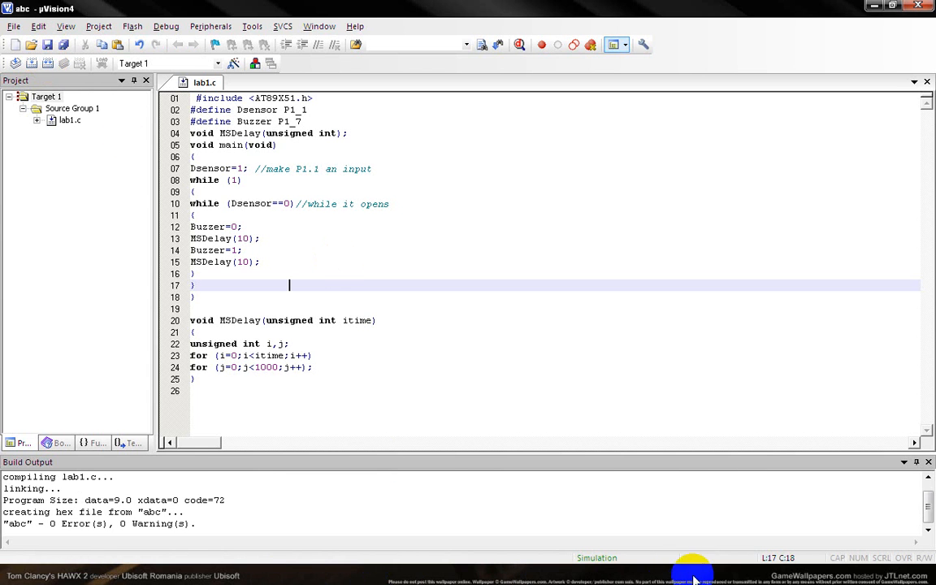
Switch to ISIS, run the simulation with the shortened delay and operate the door-sensor button.
click(613, 560)
click(21, 555)
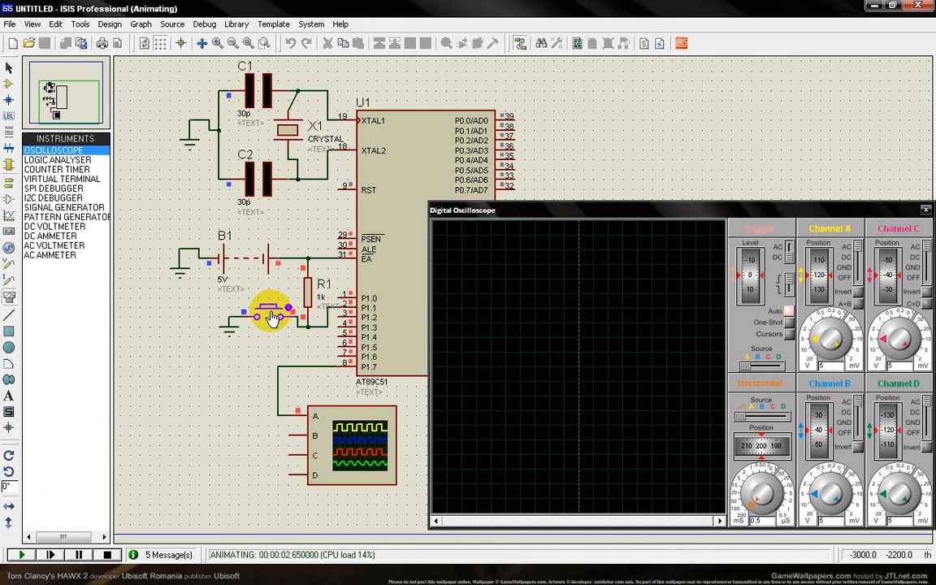
click(273, 316)
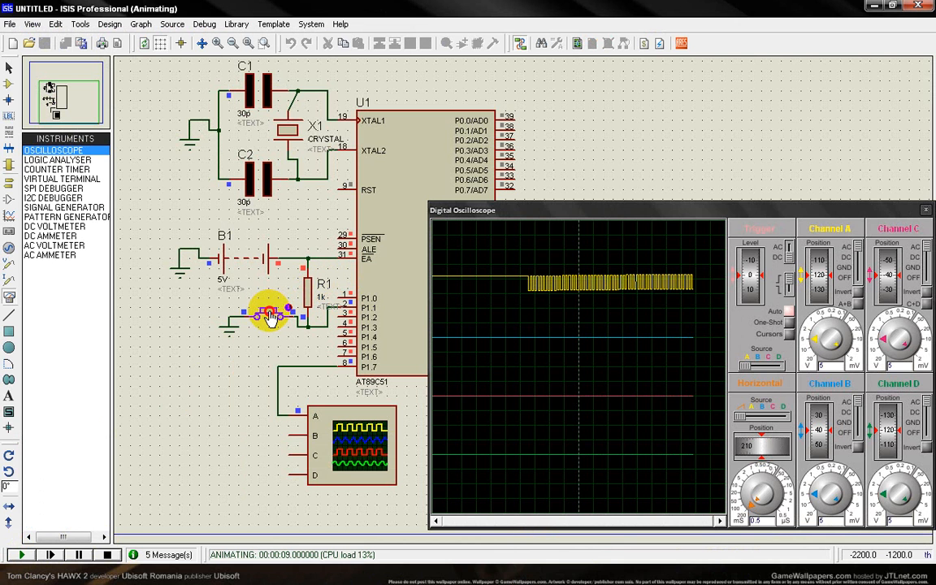
Set the oscilloscope's horizontal time base to 50m and operate the door-sensor button again before stopping the simulation.
drag(751, 504, 741, 493)
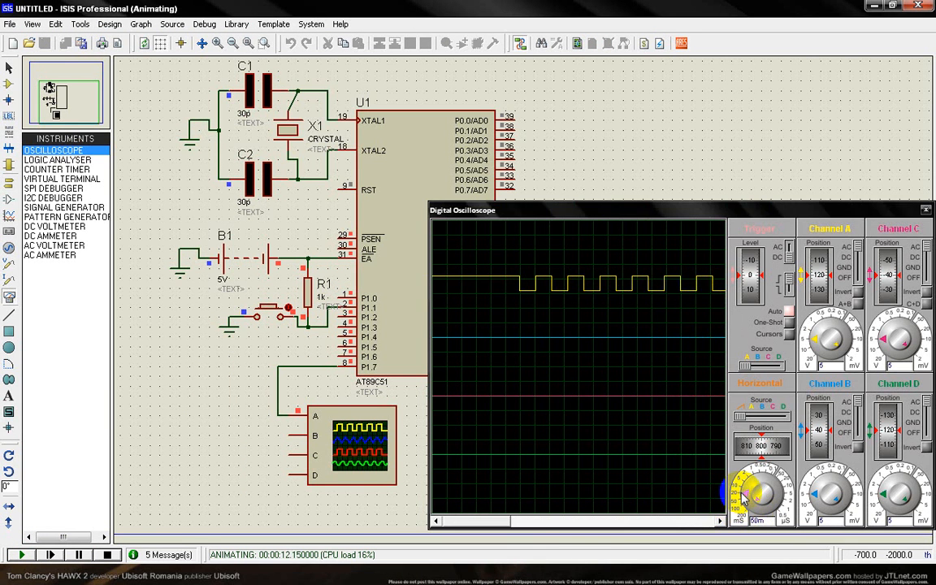
click(270, 316)
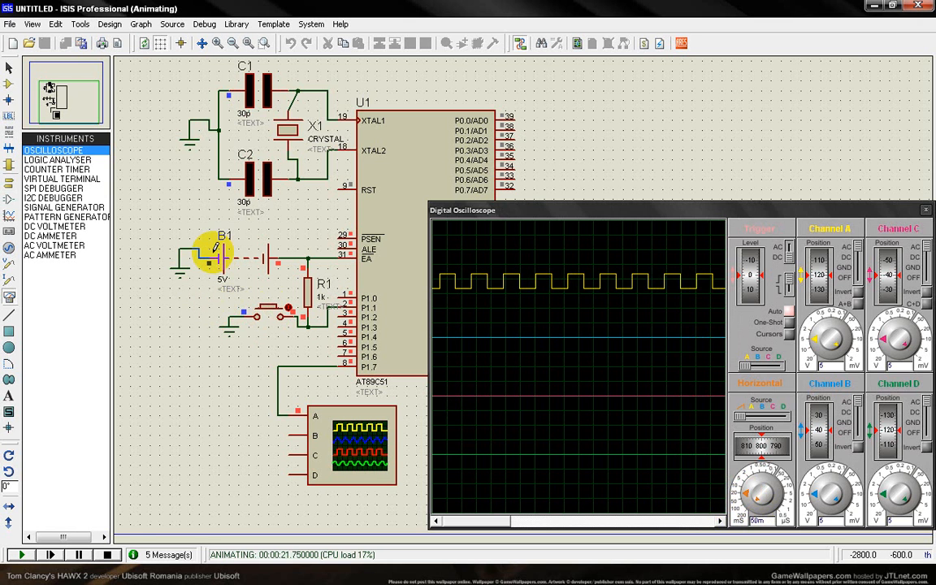
click(114, 555)
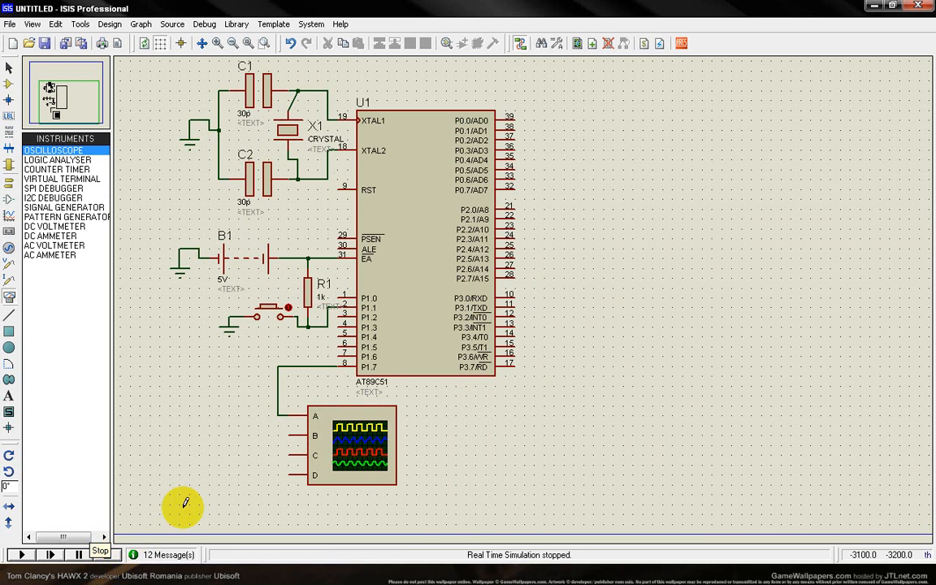